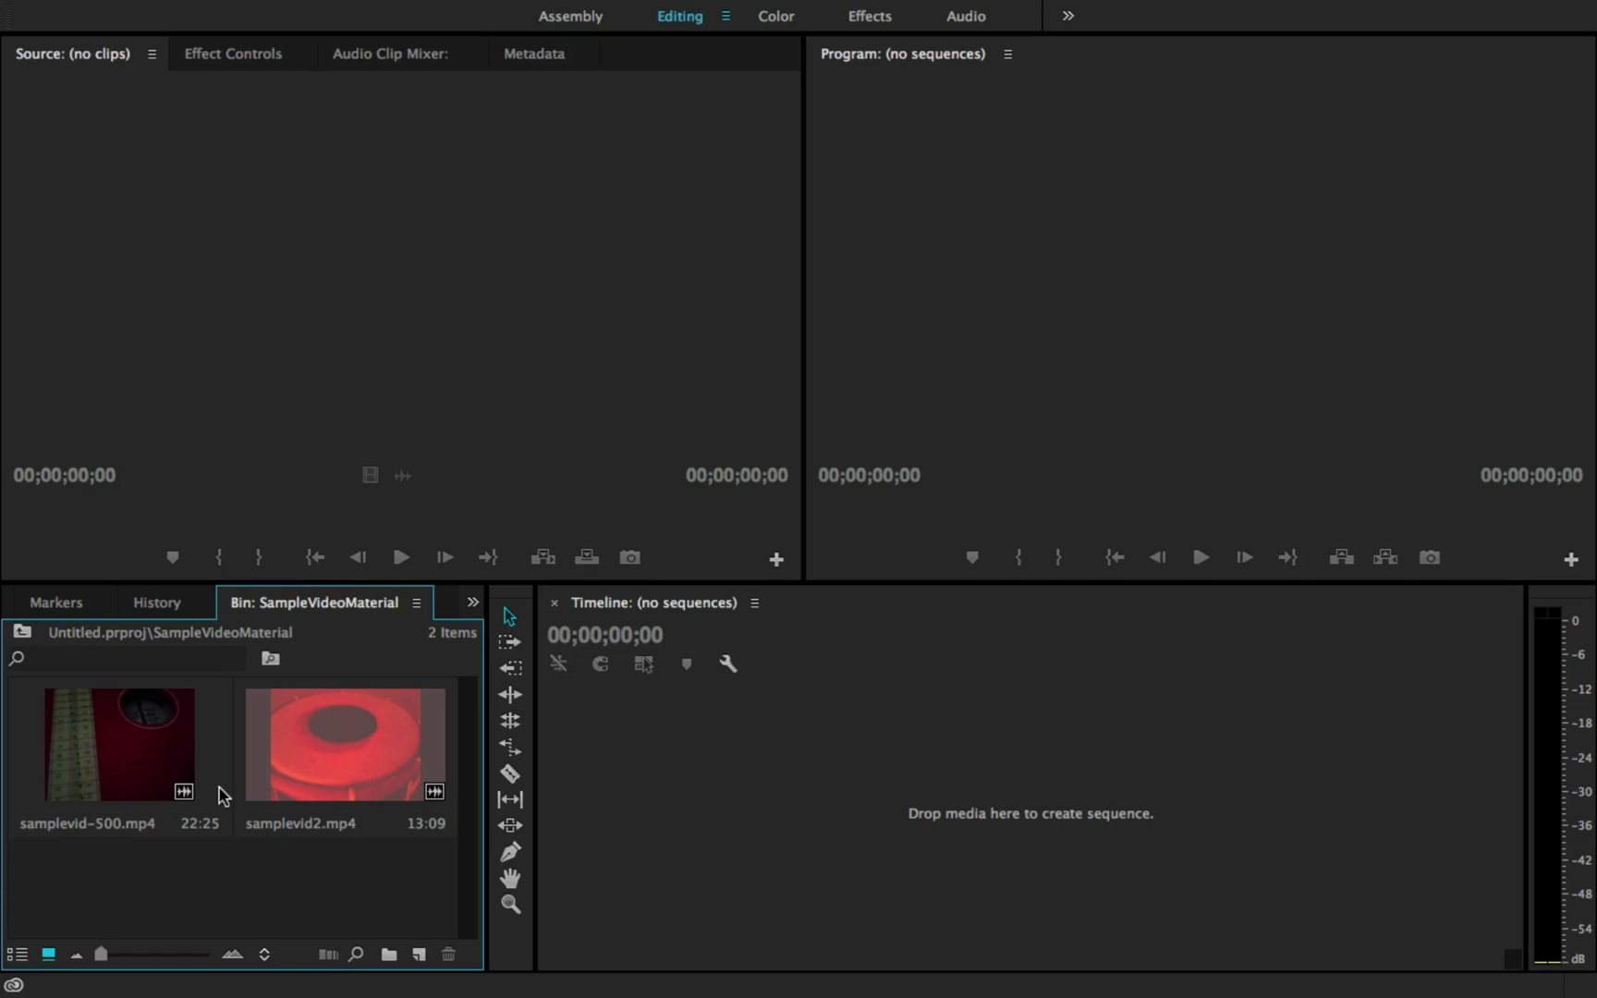
Build a sequence from samplevid-500.mp4 and stack samplevid2.mp4 on V2 and A2.
{"action": "left_click_drag", "start_coordinate": [85, 765], "coordinate": [724, 840]}
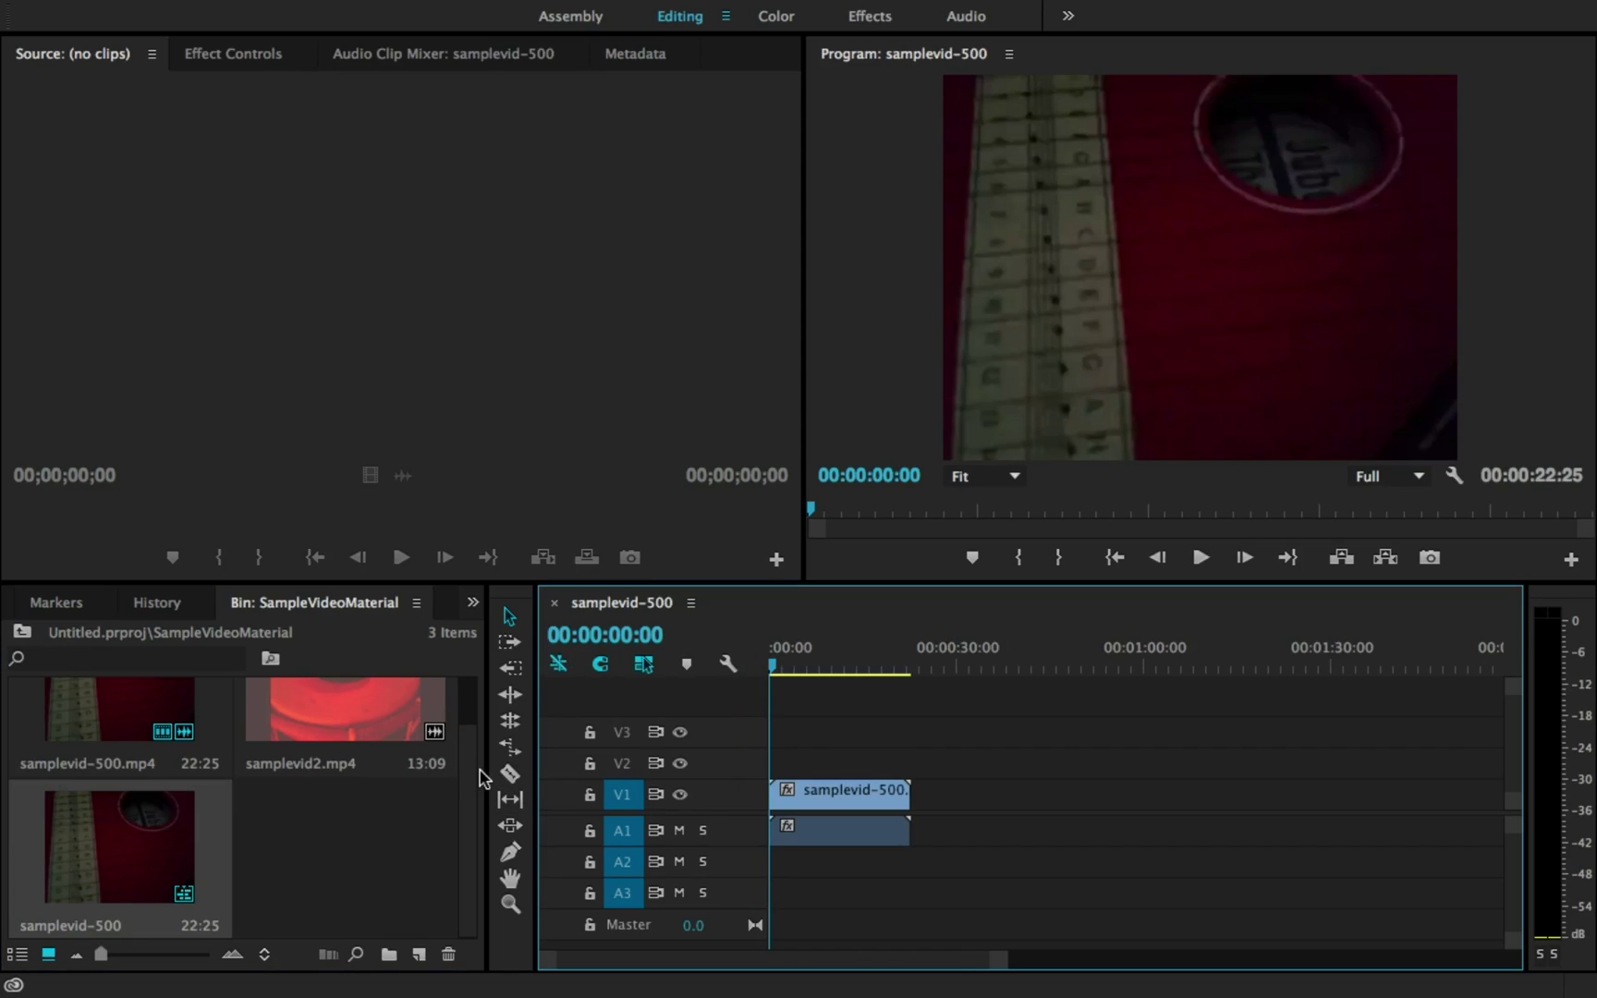
{"action": "mouse_move", "coordinate": [350, 733]}
{"action": "left_mouse_down"}
{"action": "mouse_move", "coordinate": [829, 786]}
{"action": "mouse_move", "coordinate": [784, 766]}
{"action": "mouse_move", "coordinate": [842, 763]}
{"action": "left_mouse_up"}
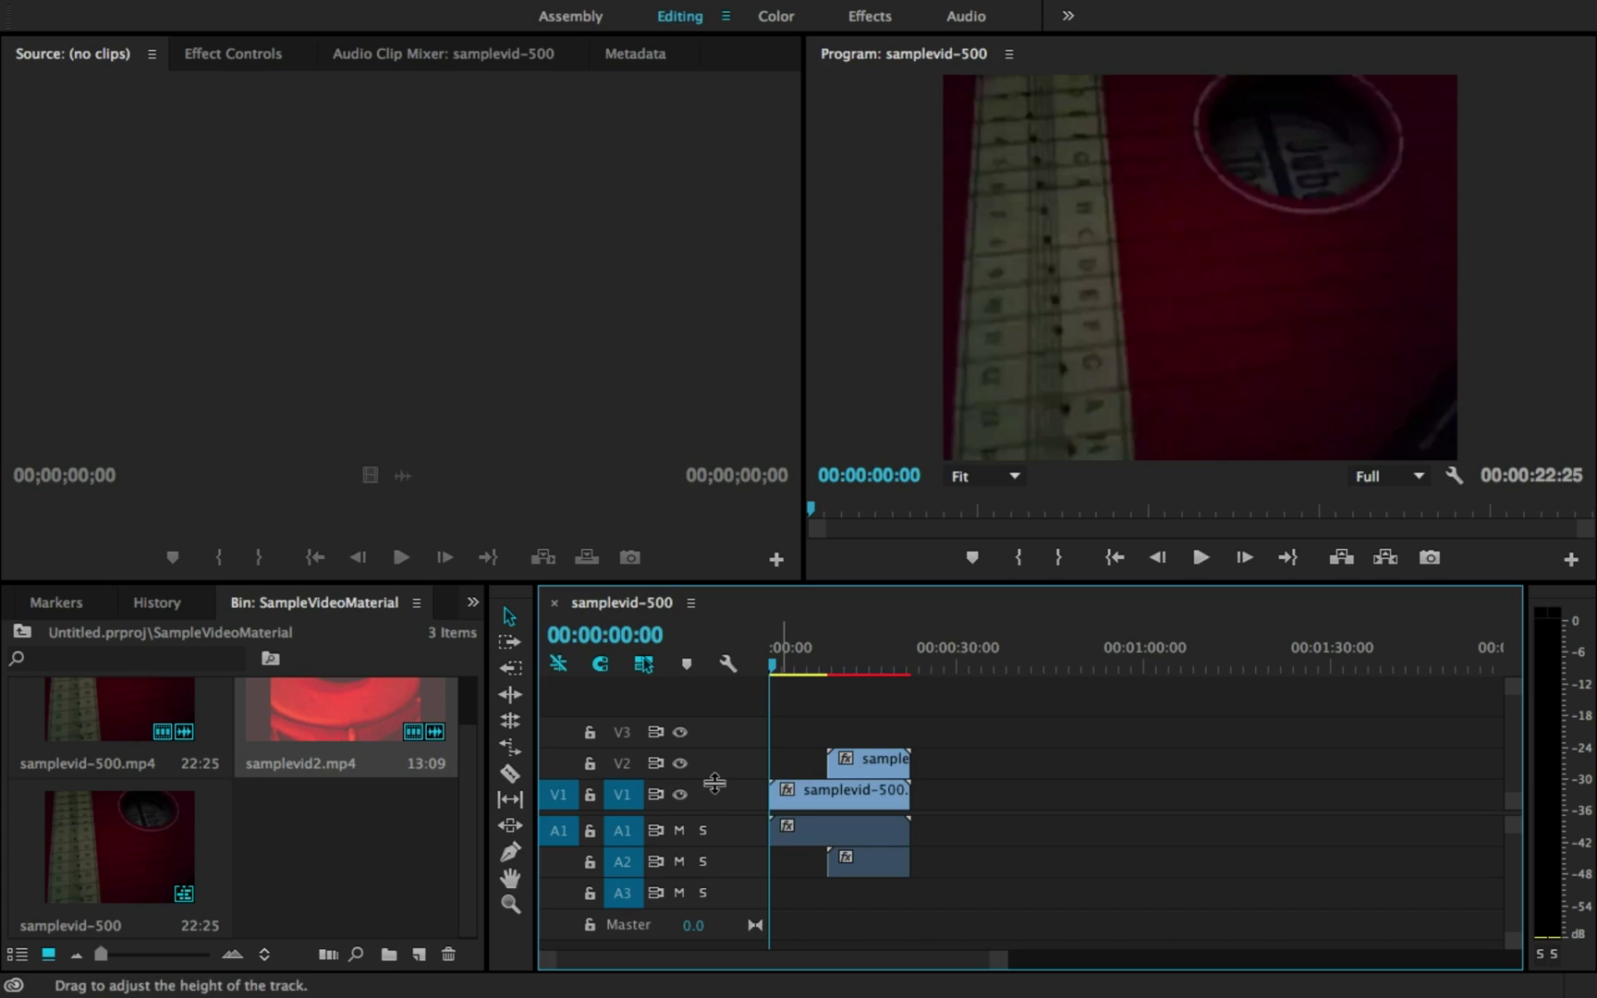
Adjust the V1 and A1 heights, leave V1 tall with a thumbnail, and enlarge the Timeline panel.
{"action": "left_click_drag", "start_coordinate": [717, 782], "coordinate": [717, 766]}
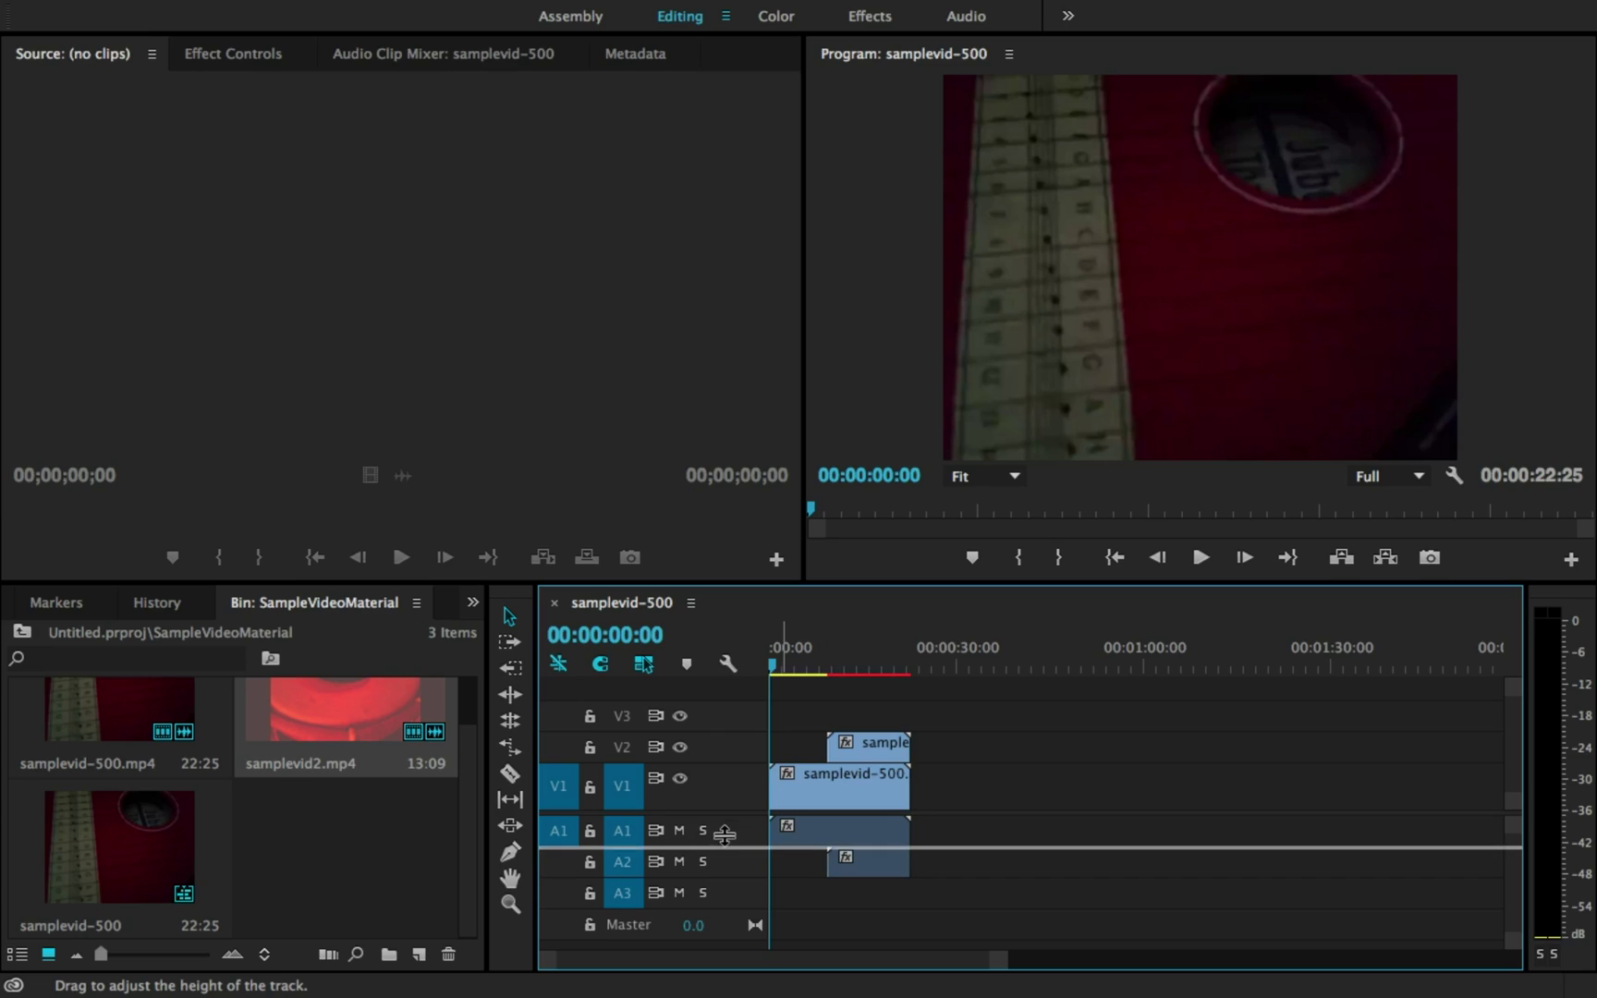
{"action": "left_click_drag", "start_coordinate": [724, 836], "coordinate": [720, 880]}
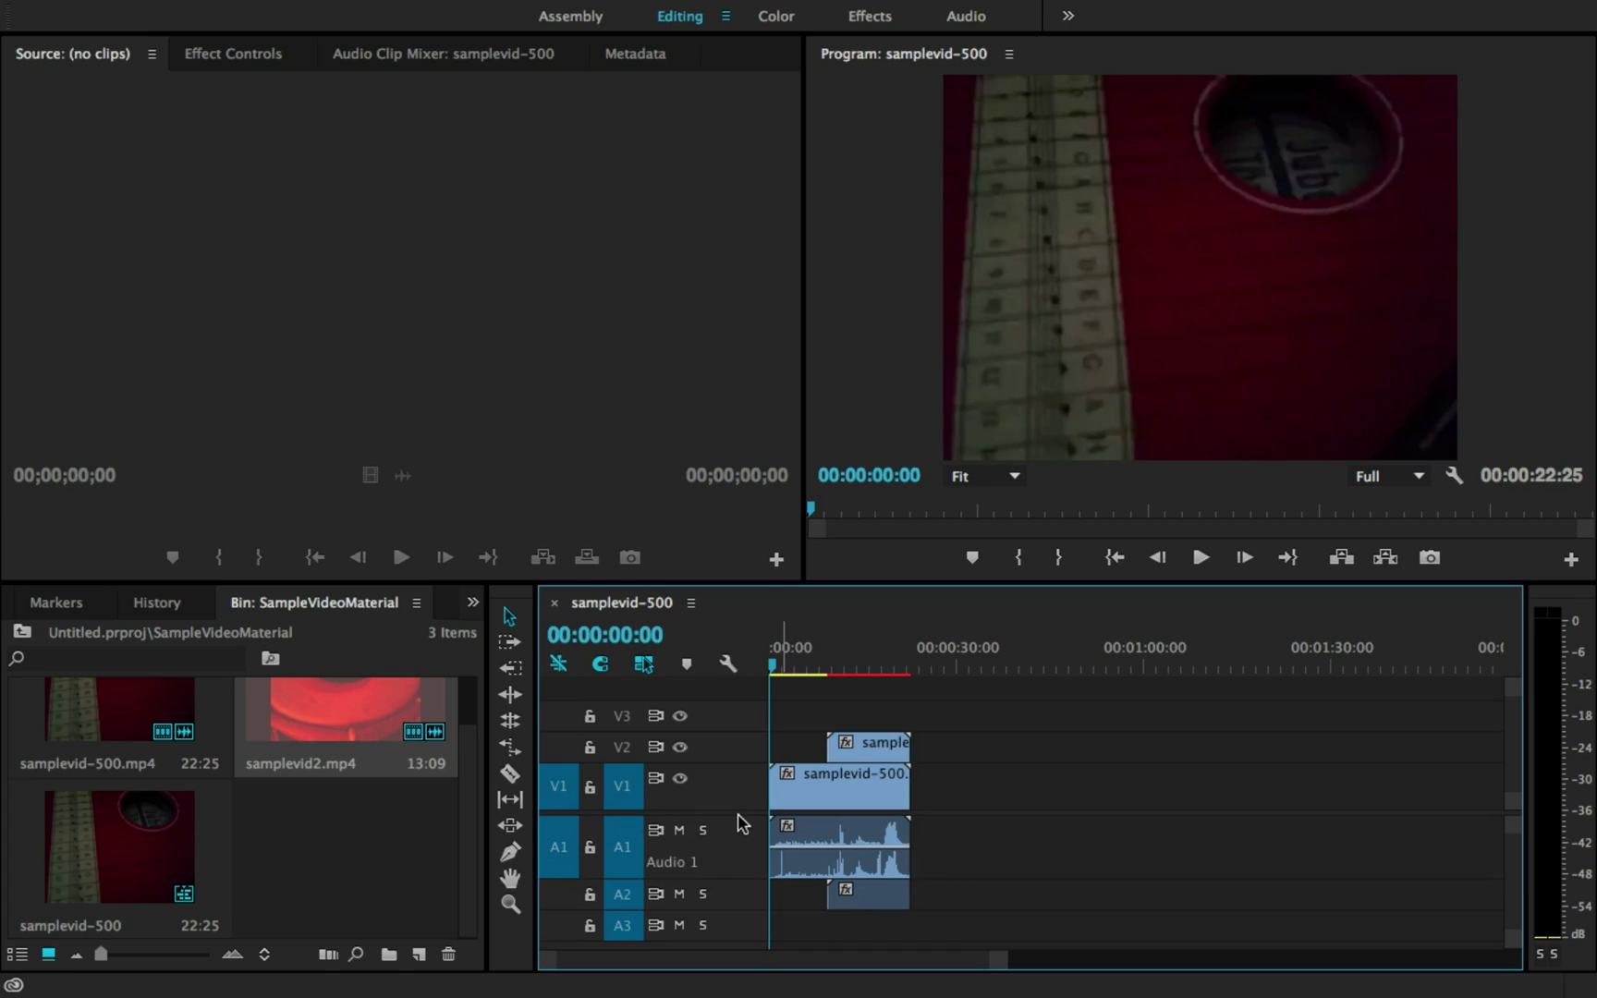
{"action": "left_click_drag", "start_coordinate": [731, 877], "coordinate": [749, 849]}
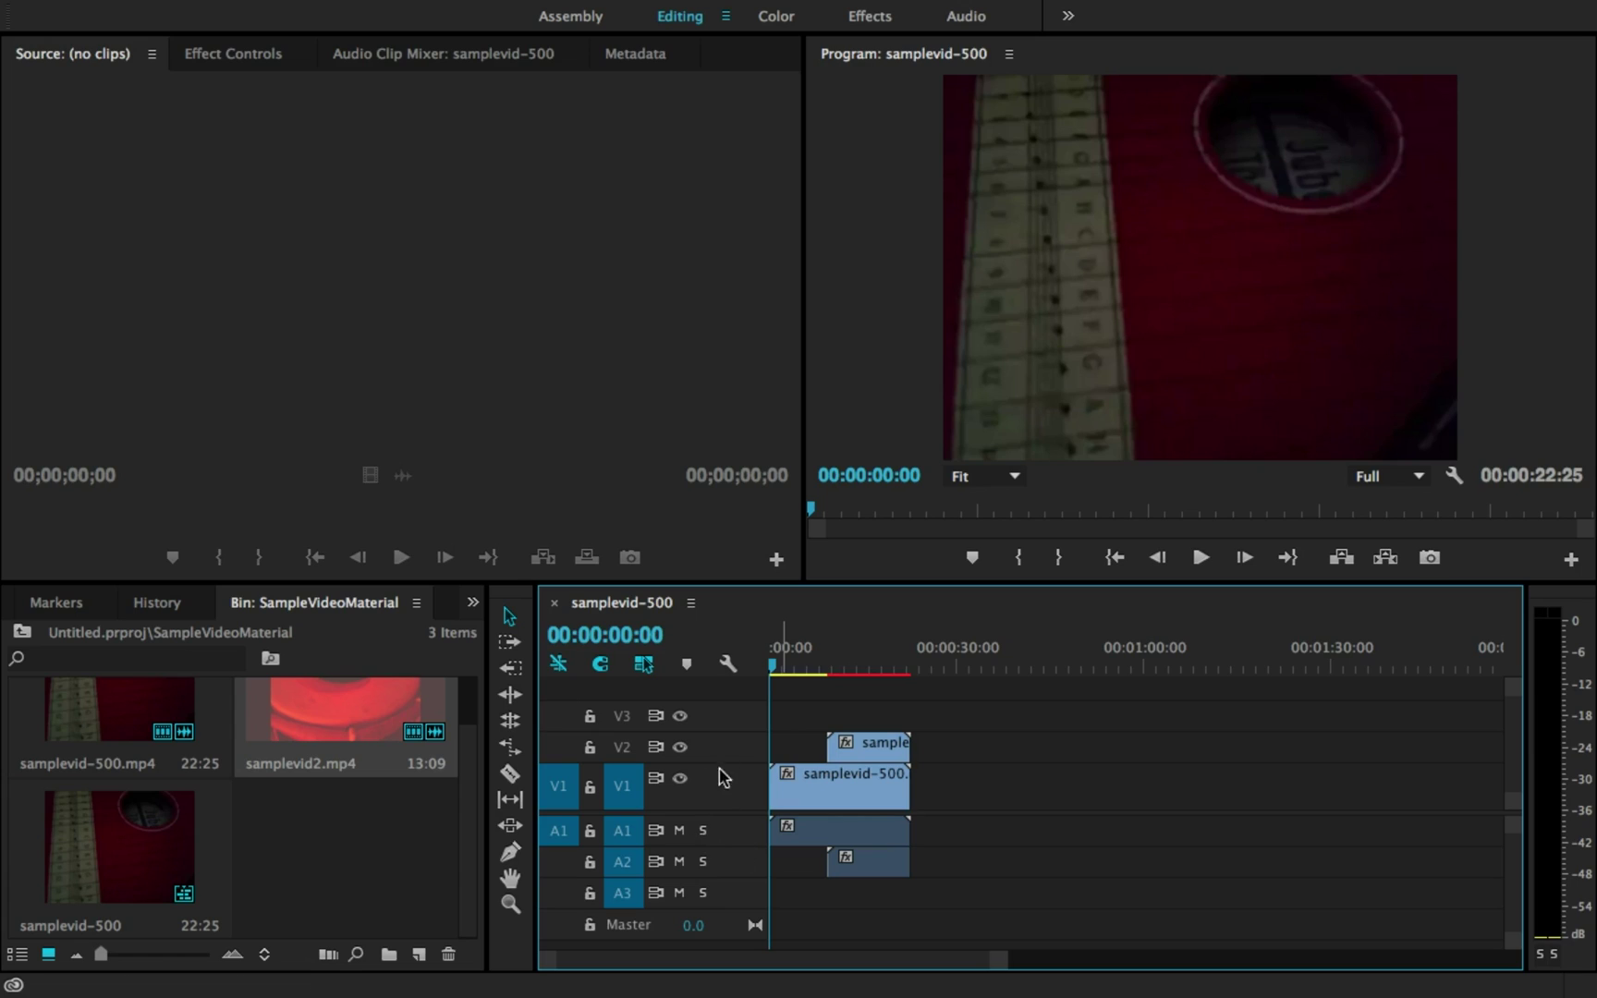
{"action": "mouse_move", "coordinate": [727, 764]}
{"action": "left_mouse_down"}
{"action": "mouse_move", "coordinate": [718, 837]}
{"action": "mouse_move", "coordinate": [726, 699]}
{"action": "left_mouse_up"}
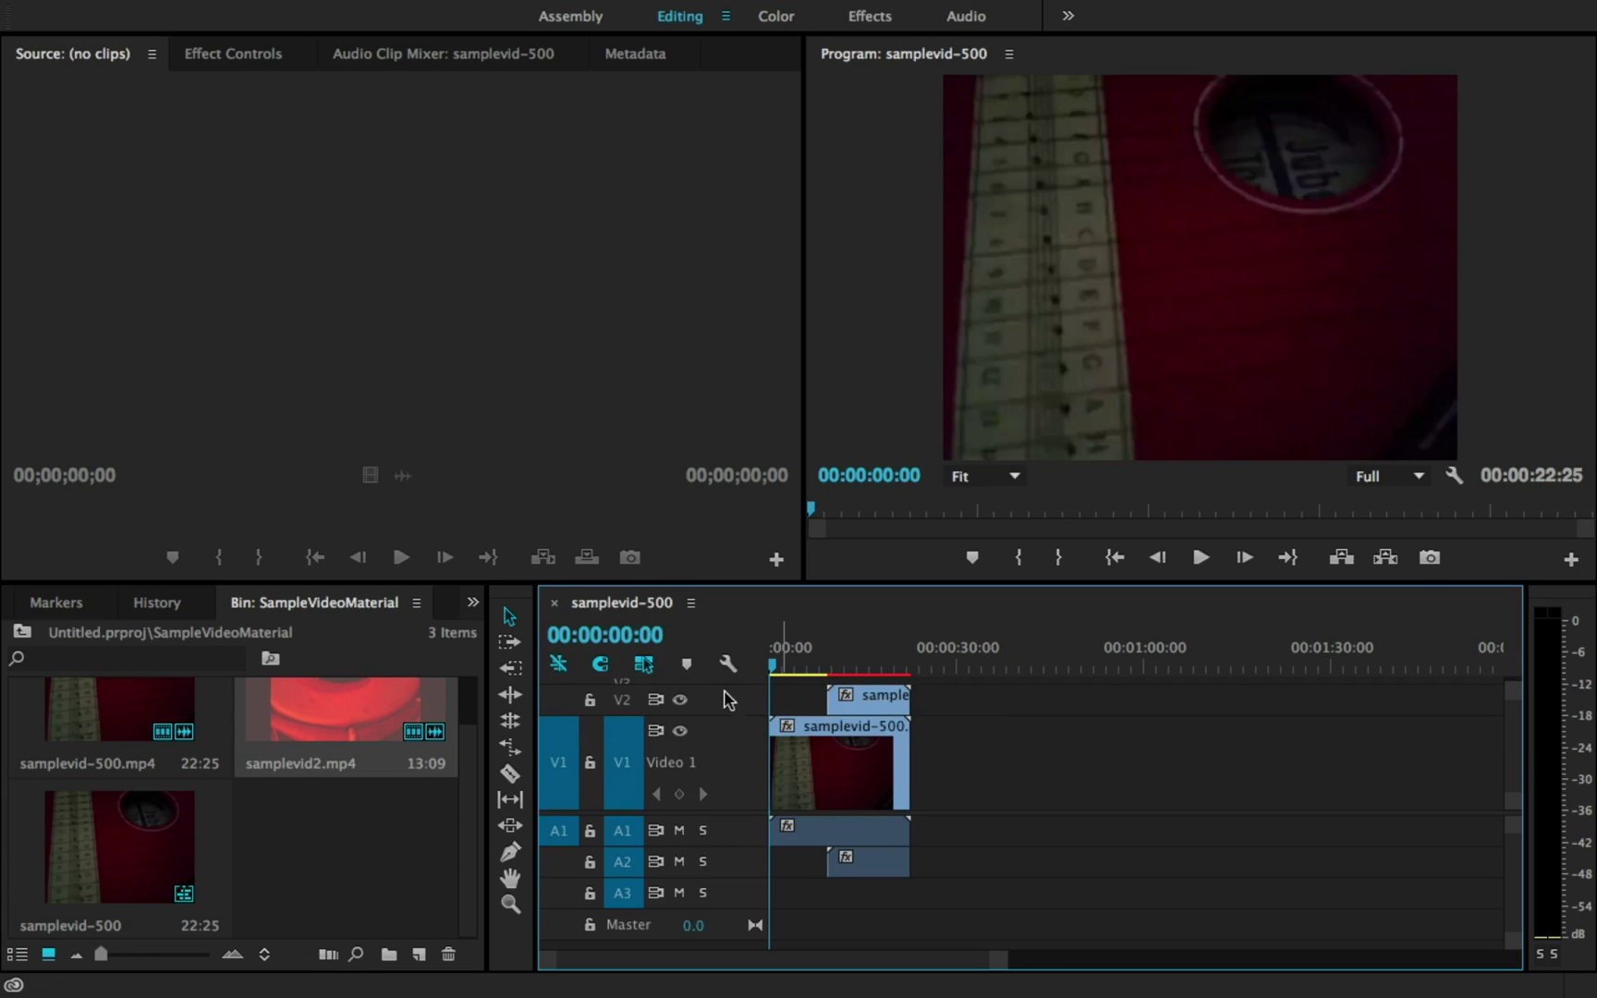
{"action": "left_click_drag", "start_coordinate": [619, 539], "coordinate": [639, 48]}
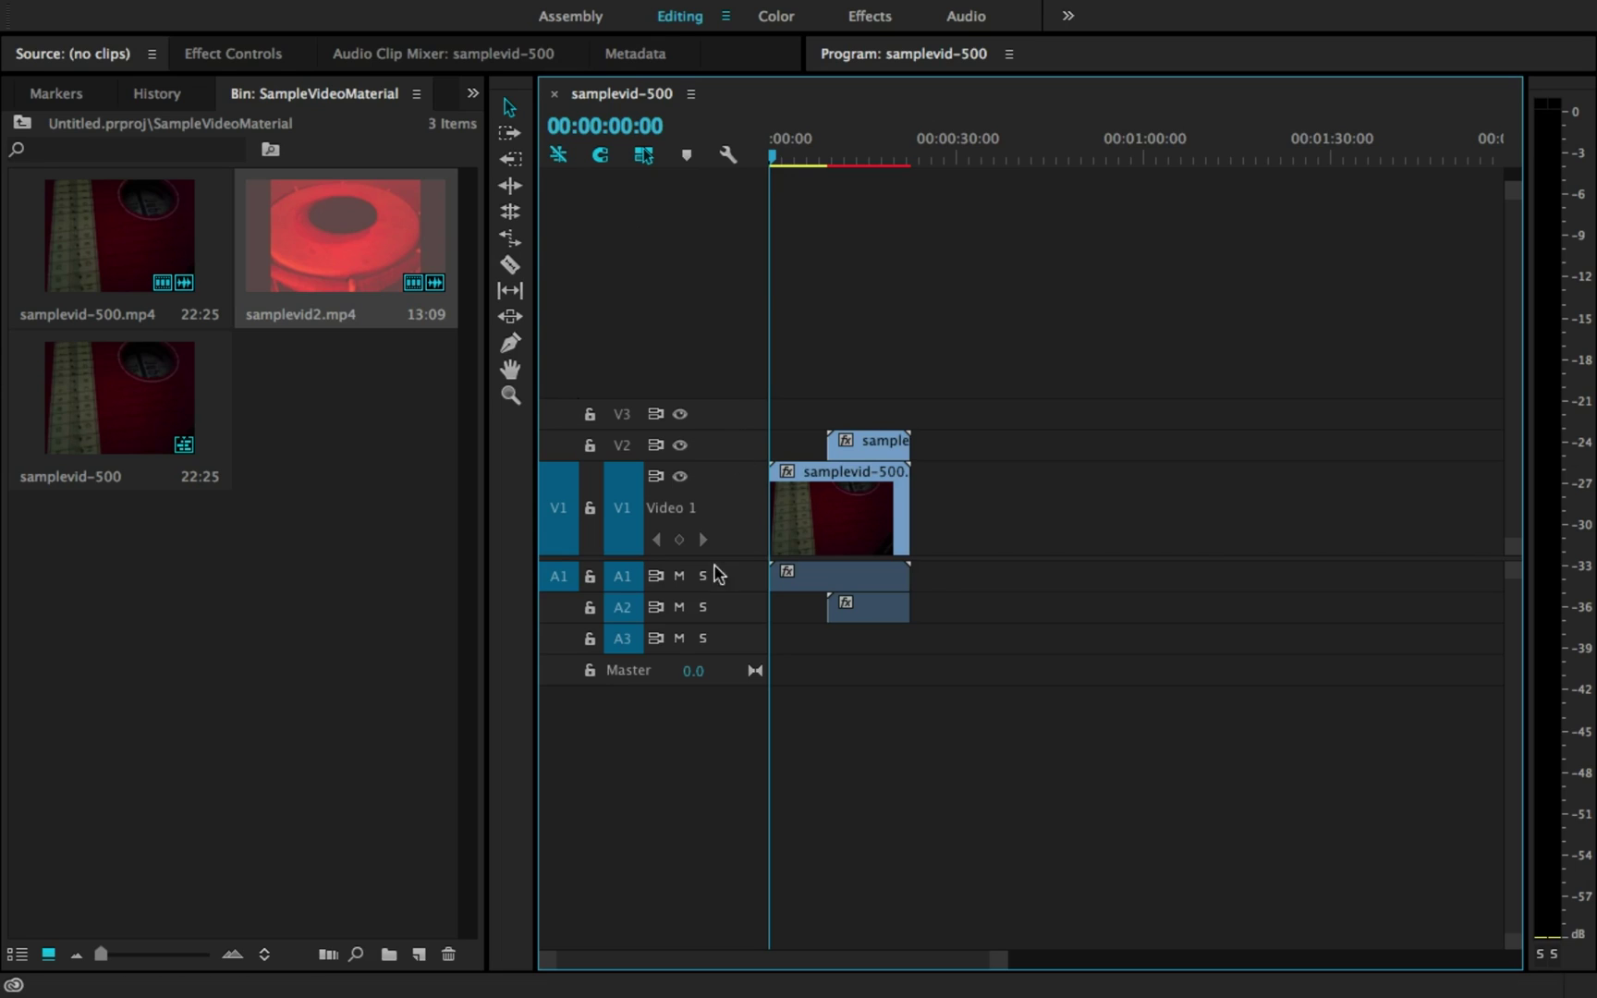
Stretch Video 1 to fill the video track area, then collapse it to normal height.
{"action": "mouse_move", "coordinate": [746, 460]}
{"action": "left_mouse_down"}
{"action": "mouse_move", "coordinate": [690, 194]}
{"action": "mouse_move", "coordinate": [686, 220]}
{"action": "left_mouse_up"}
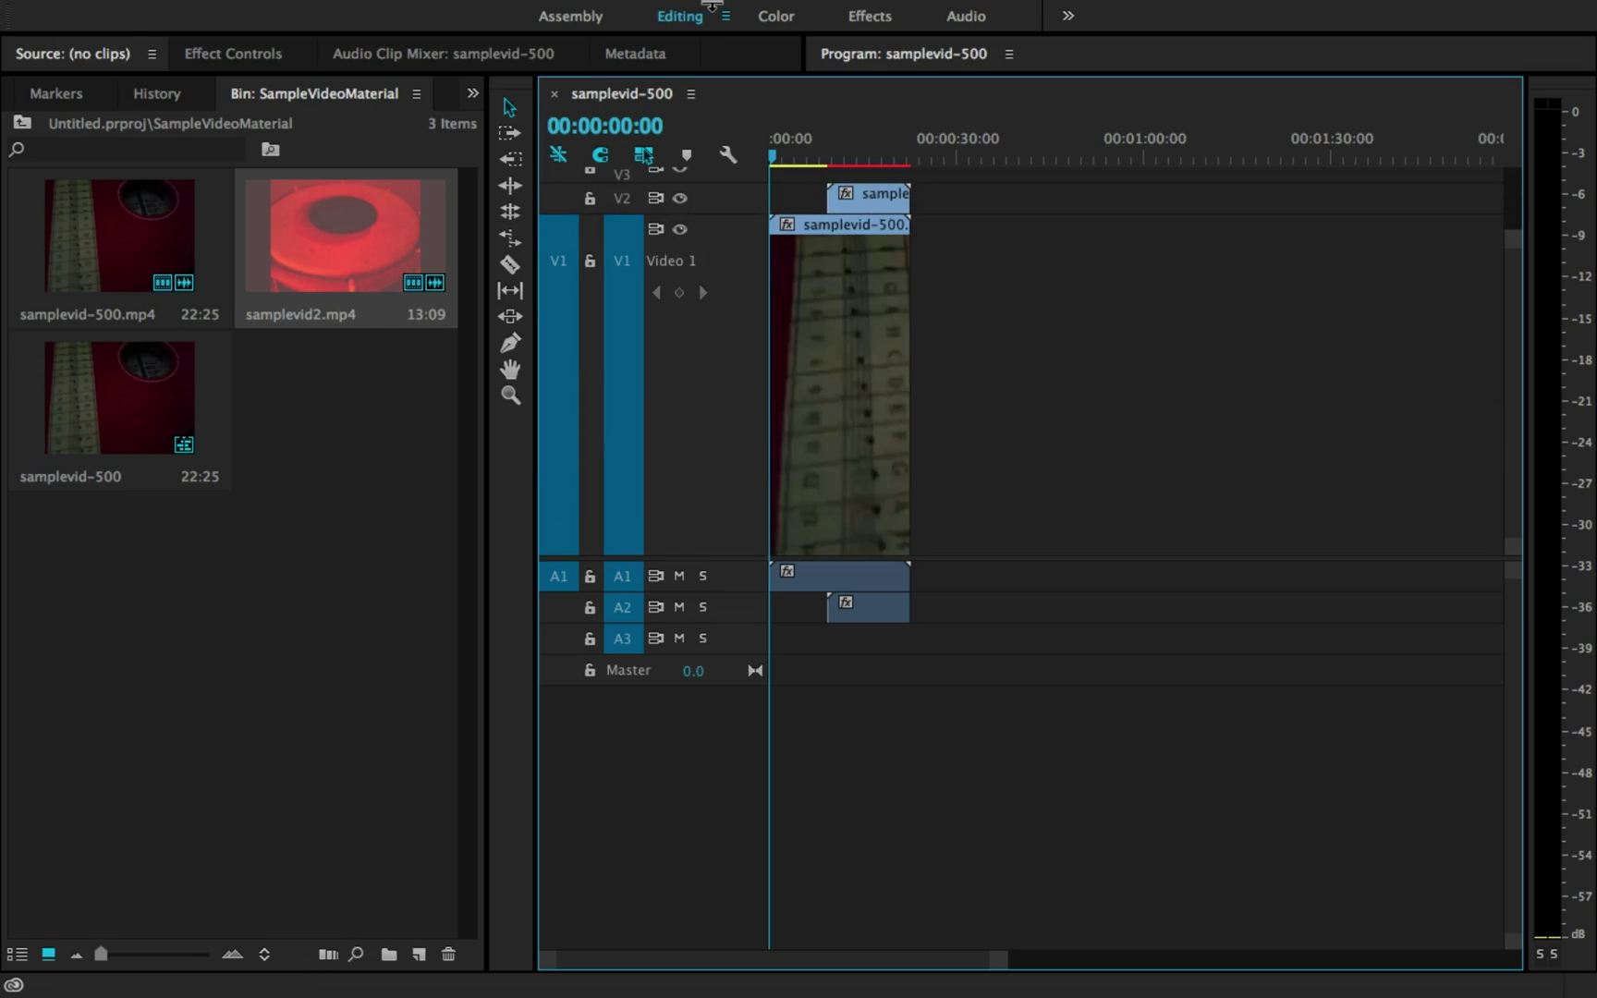
{"action": "left_click_drag", "start_coordinate": [712, 5], "coordinate": [714, 8]}
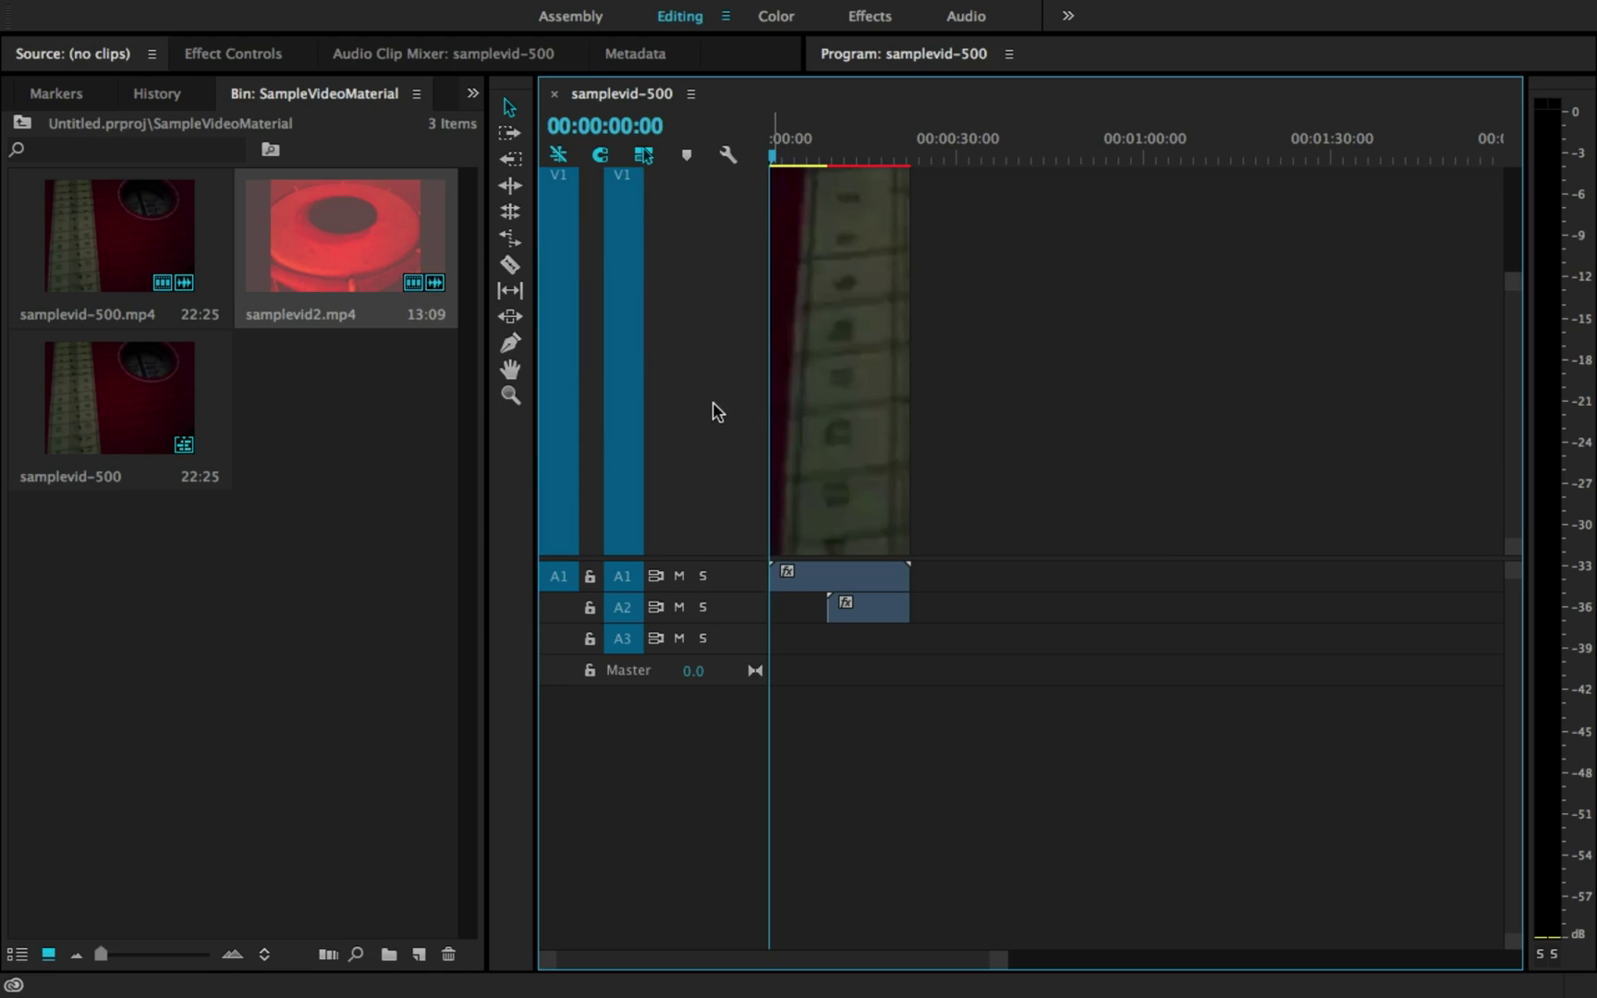
{"action": "scroll", "coordinate": [713, 412], "scroll_direction": "up", "scroll_amount": 2}
{"action": "scroll", "coordinate": [712, 411], "scroll_direction": "up", "scroll_amount": 3}
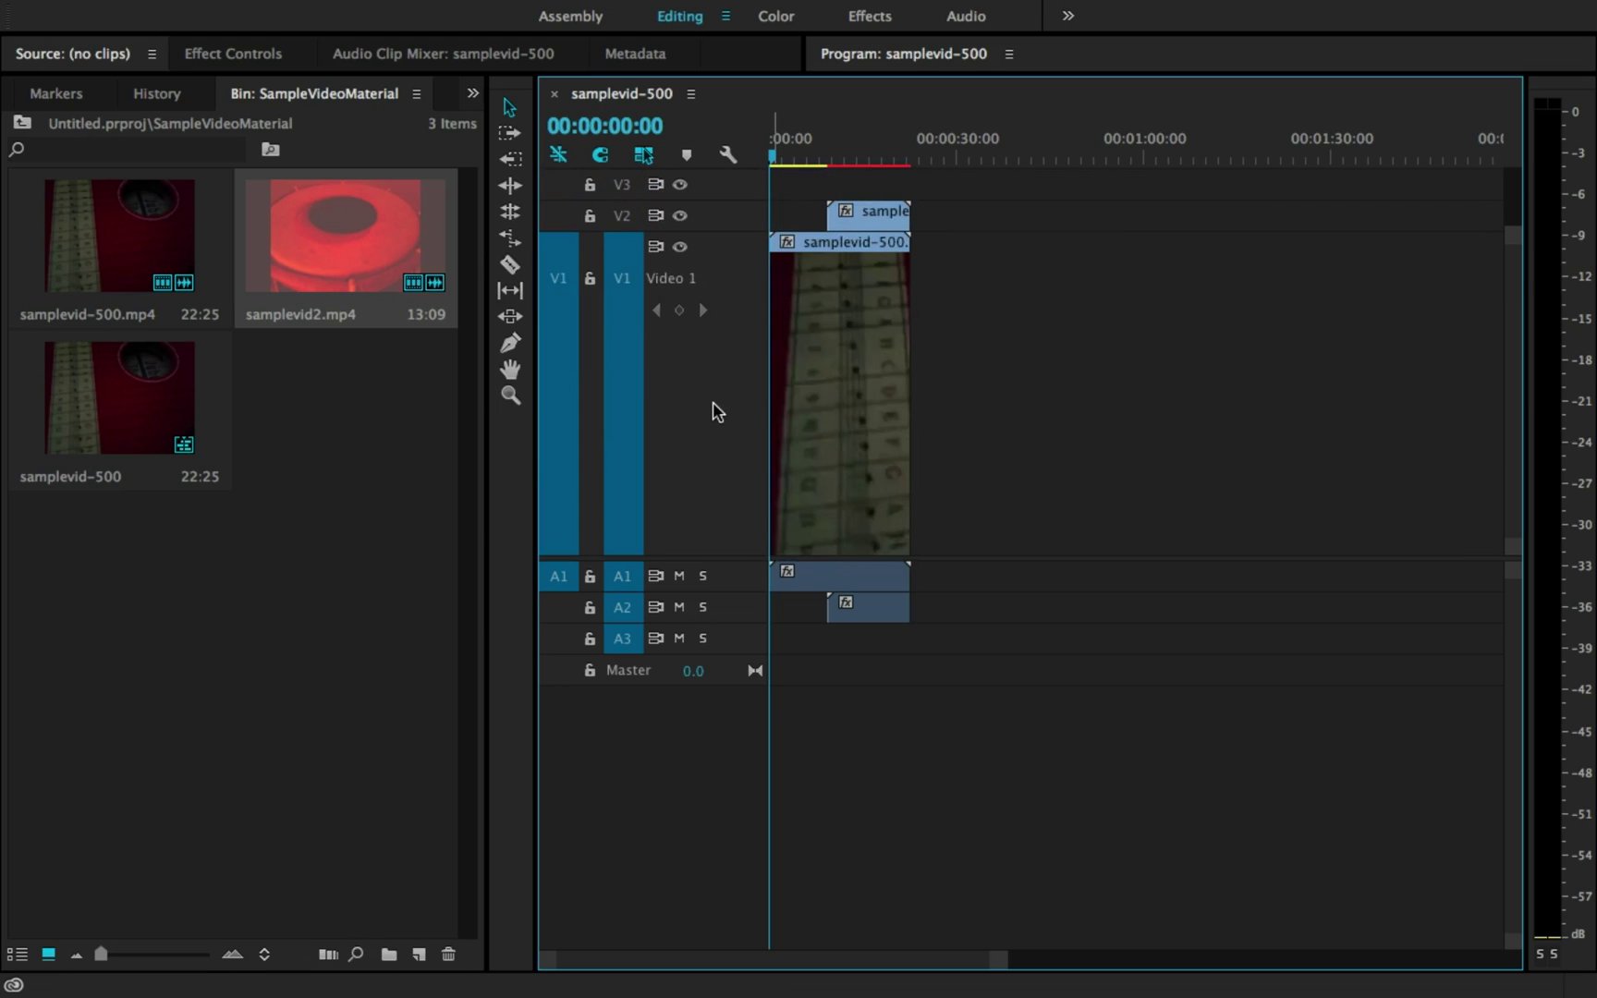
{"action": "right_click", "coordinate": [717, 412]}
{"action": "double_click", "coordinate": [718, 412]}
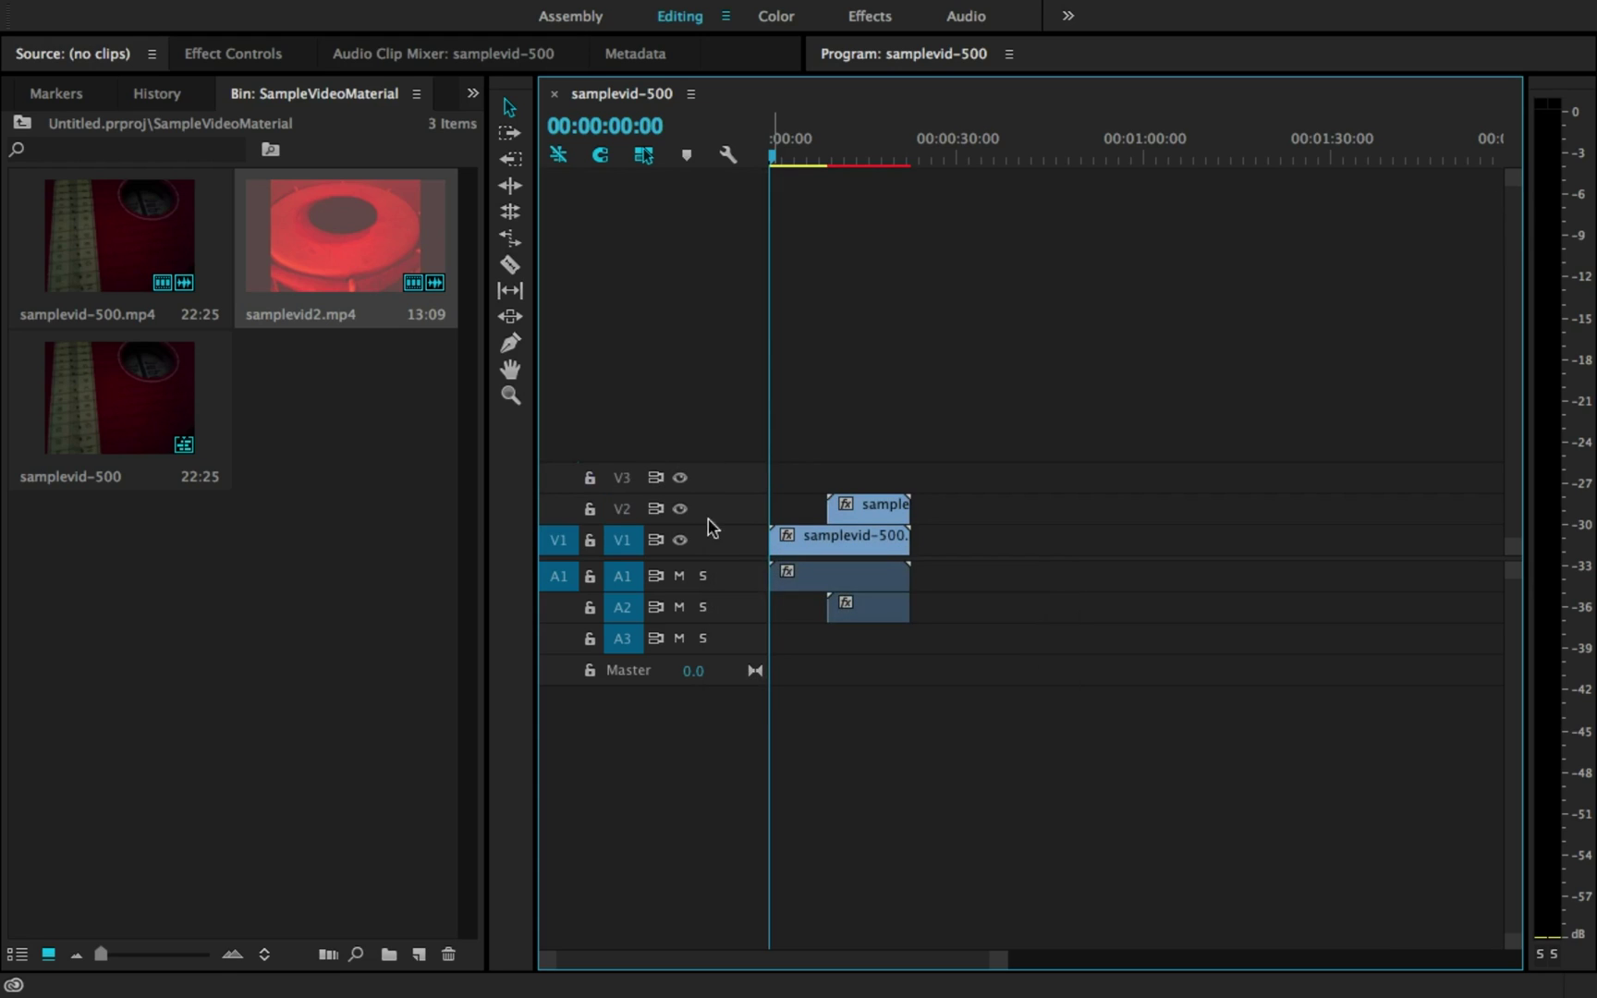
{"action": "scroll", "coordinate": [709, 550], "scroll_direction": "up", "scroll_amount": 3}
{"action": "scroll", "coordinate": [709, 551], "scroll_direction": "down", "scroll_amount": 2}
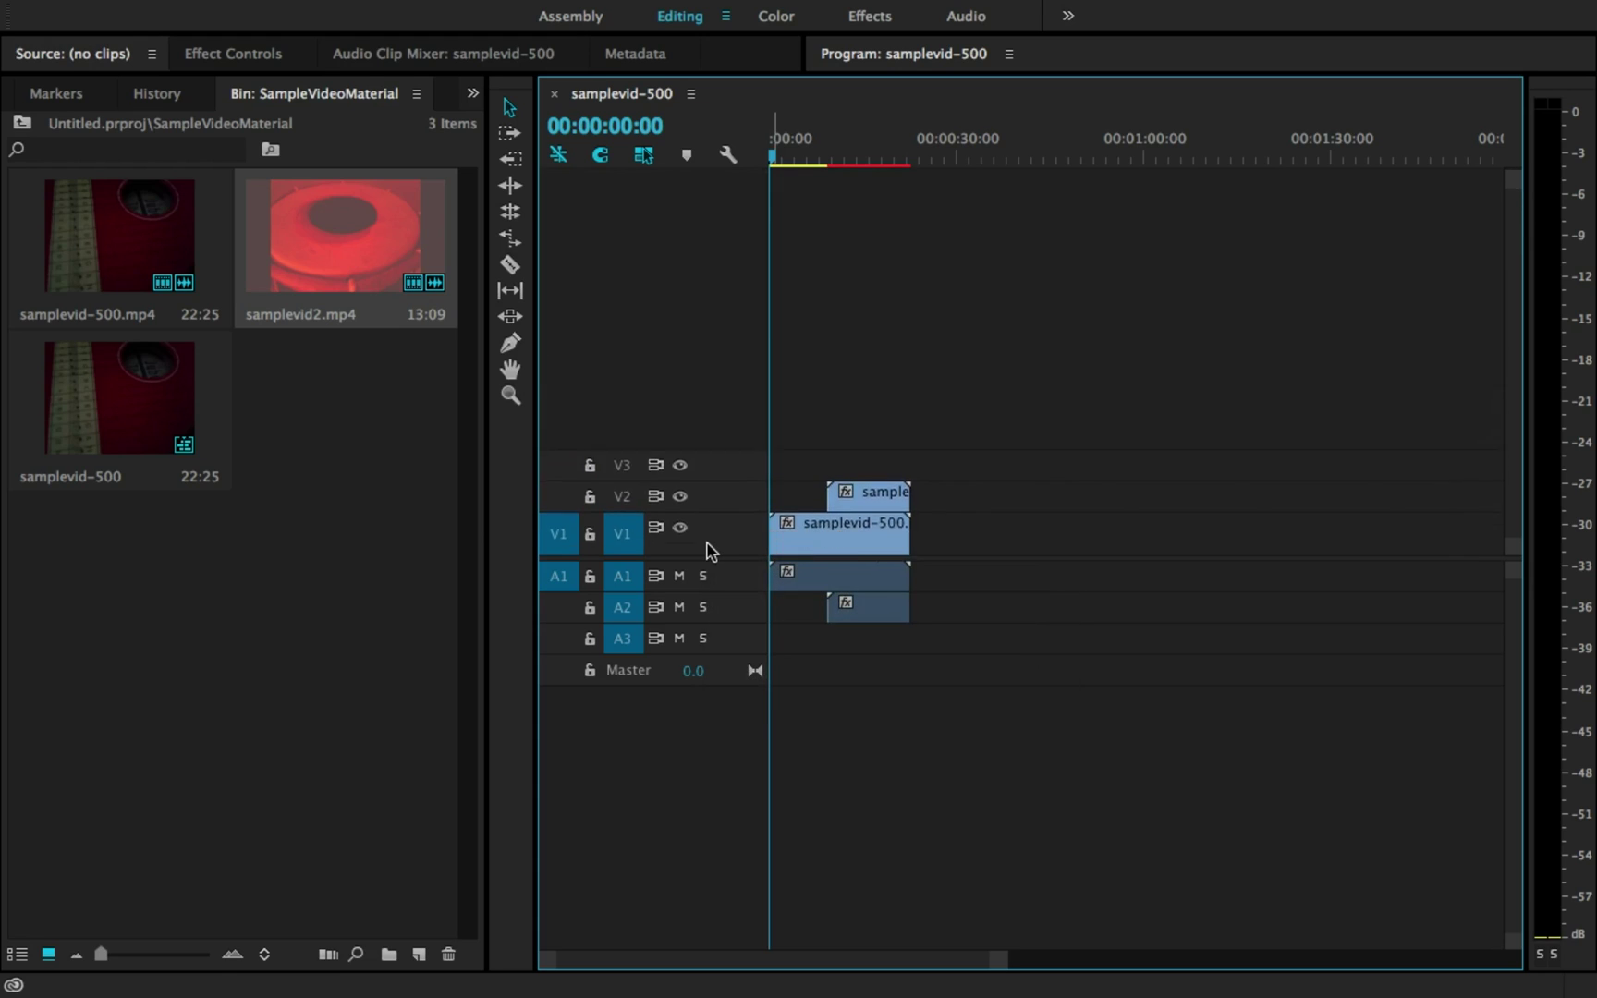
{"action": "scroll", "coordinate": [708, 550], "scroll_direction": "up", "scroll_amount": 2}
{"action": "scroll", "coordinate": [709, 551], "scroll_direction": "up", "scroll_amount": 1}
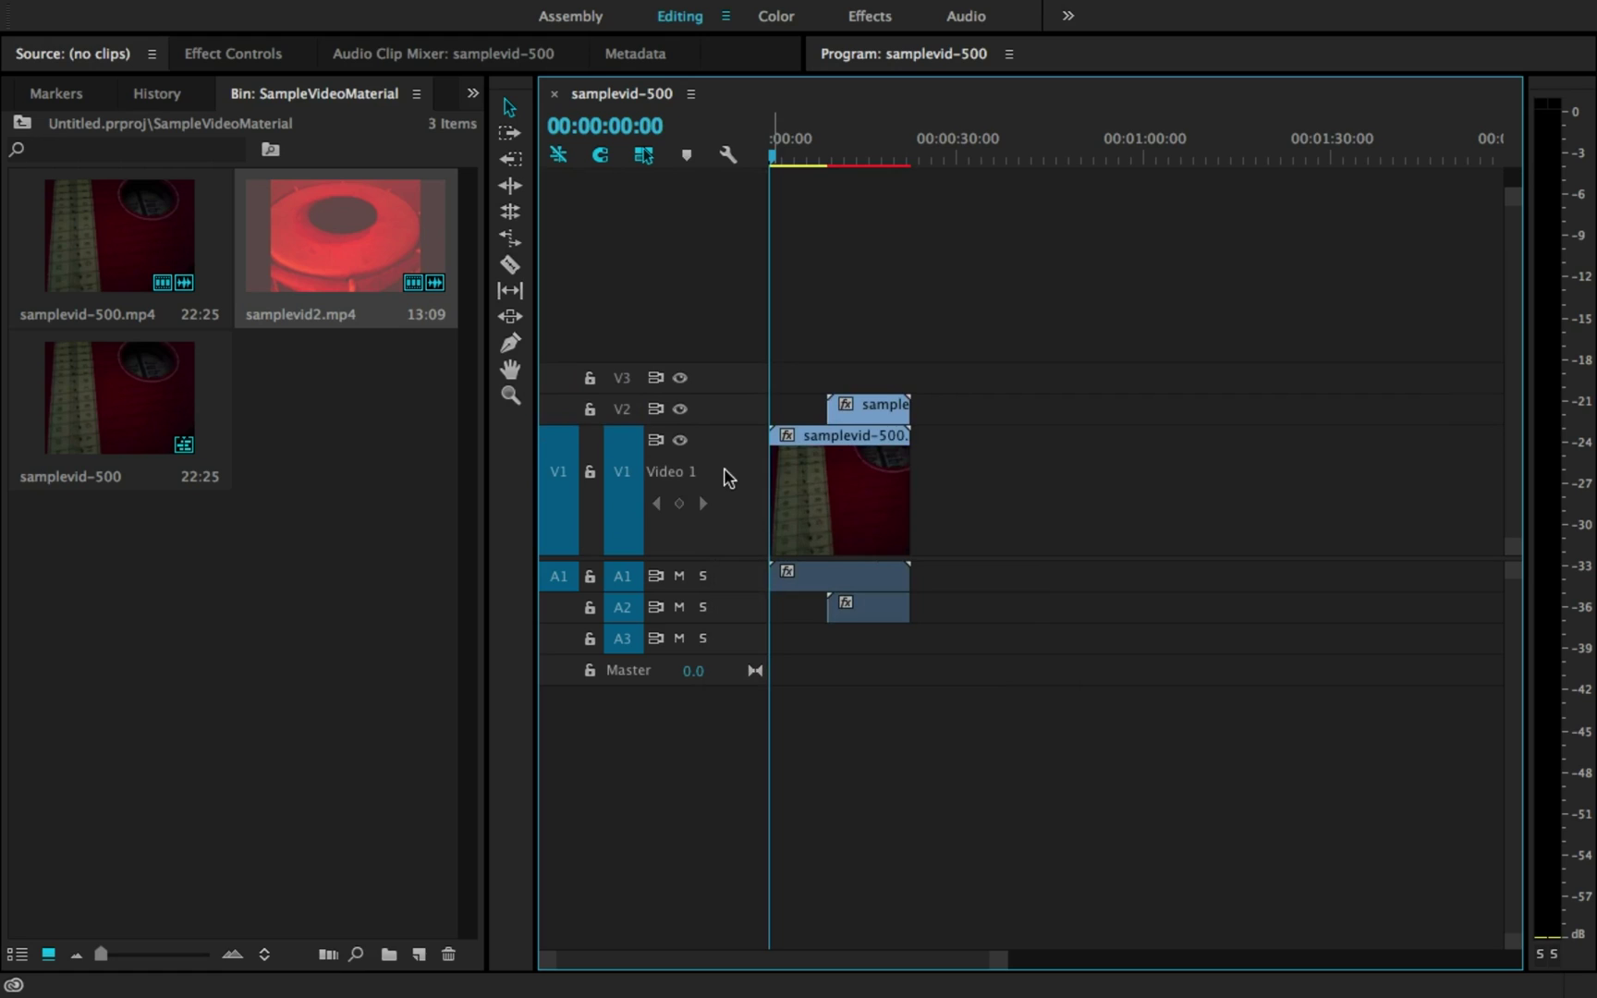
{"action": "scroll", "coordinate": [724, 470], "scroll_direction": "up", "scroll_amount": 2}
{"action": "scroll", "coordinate": [724, 470], "scroll_direction": "down", "scroll_amount": 2}
{"action": "scroll", "coordinate": [724, 470], "scroll_direction": "up", "scroll_amount": 1}
{"action": "scroll", "coordinate": [725, 470], "scroll_direction": "up", "scroll_amount": 2}
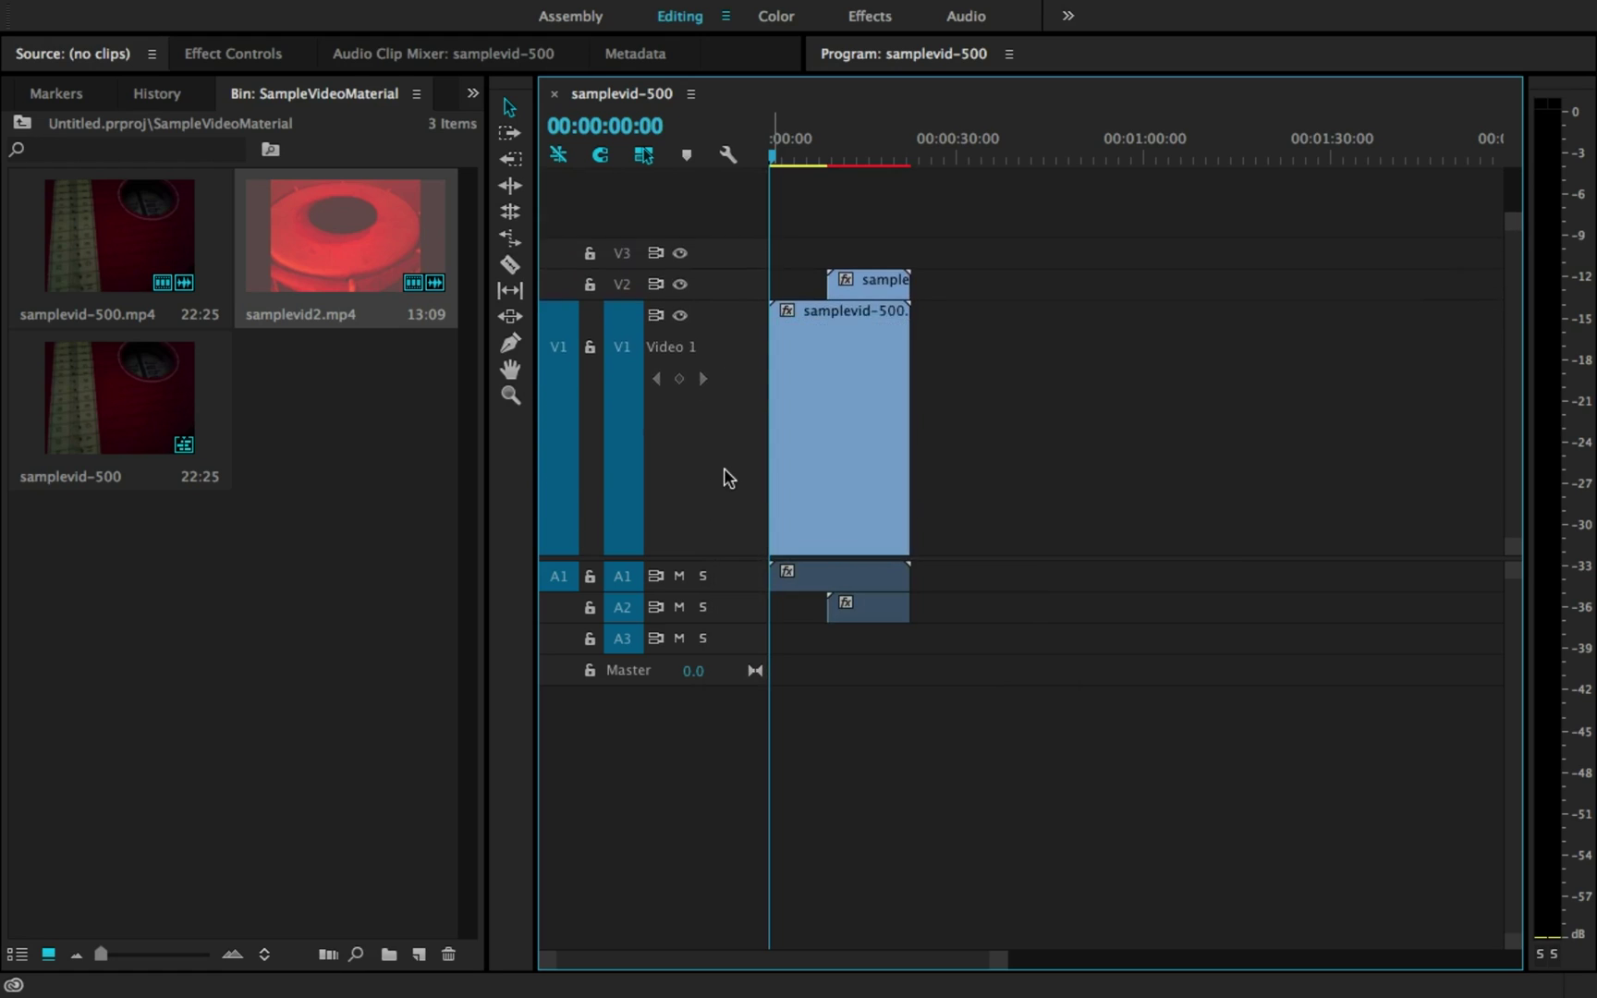
{"action": "scroll", "coordinate": [726, 470], "scroll_direction": "up", "scroll_amount": 2}
{"action": "scroll", "coordinate": [725, 471], "scroll_direction": "up", "scroll_amount": 2}
{"action": "scroll", "coordinate": [724, 469], "scroll_direction": "down", "scroll_amount": 1}
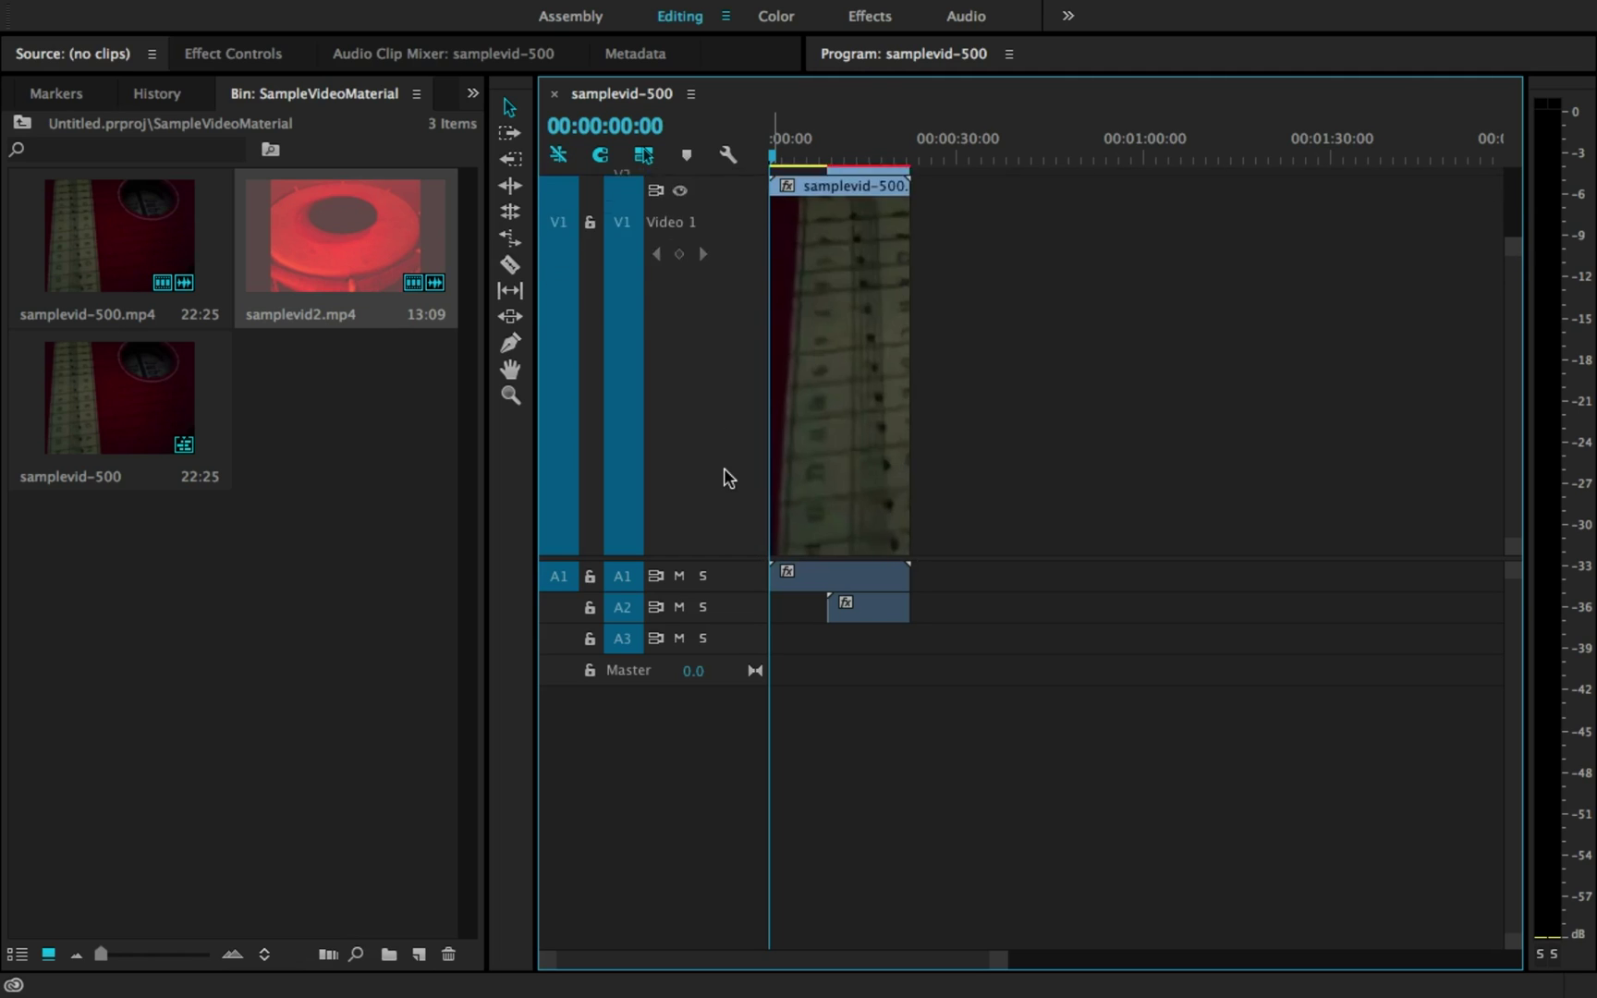
{"action": "scroll", "coordinate": [725, 470], "scroll_direction": "down", "scroll_amount": 2}
{"action": "scroll", "coordinate": [725, 470], "scroll_direction": "down", "scroll_amount": 2}
{"action": "scroll", "coordinate": [724, 470], "scroll_direction": "down", "scroll_amount": 1}
{"action": "scroll", "coordinate": [724, 470], "scroll_direction": "up", "scroll_amount": 2}
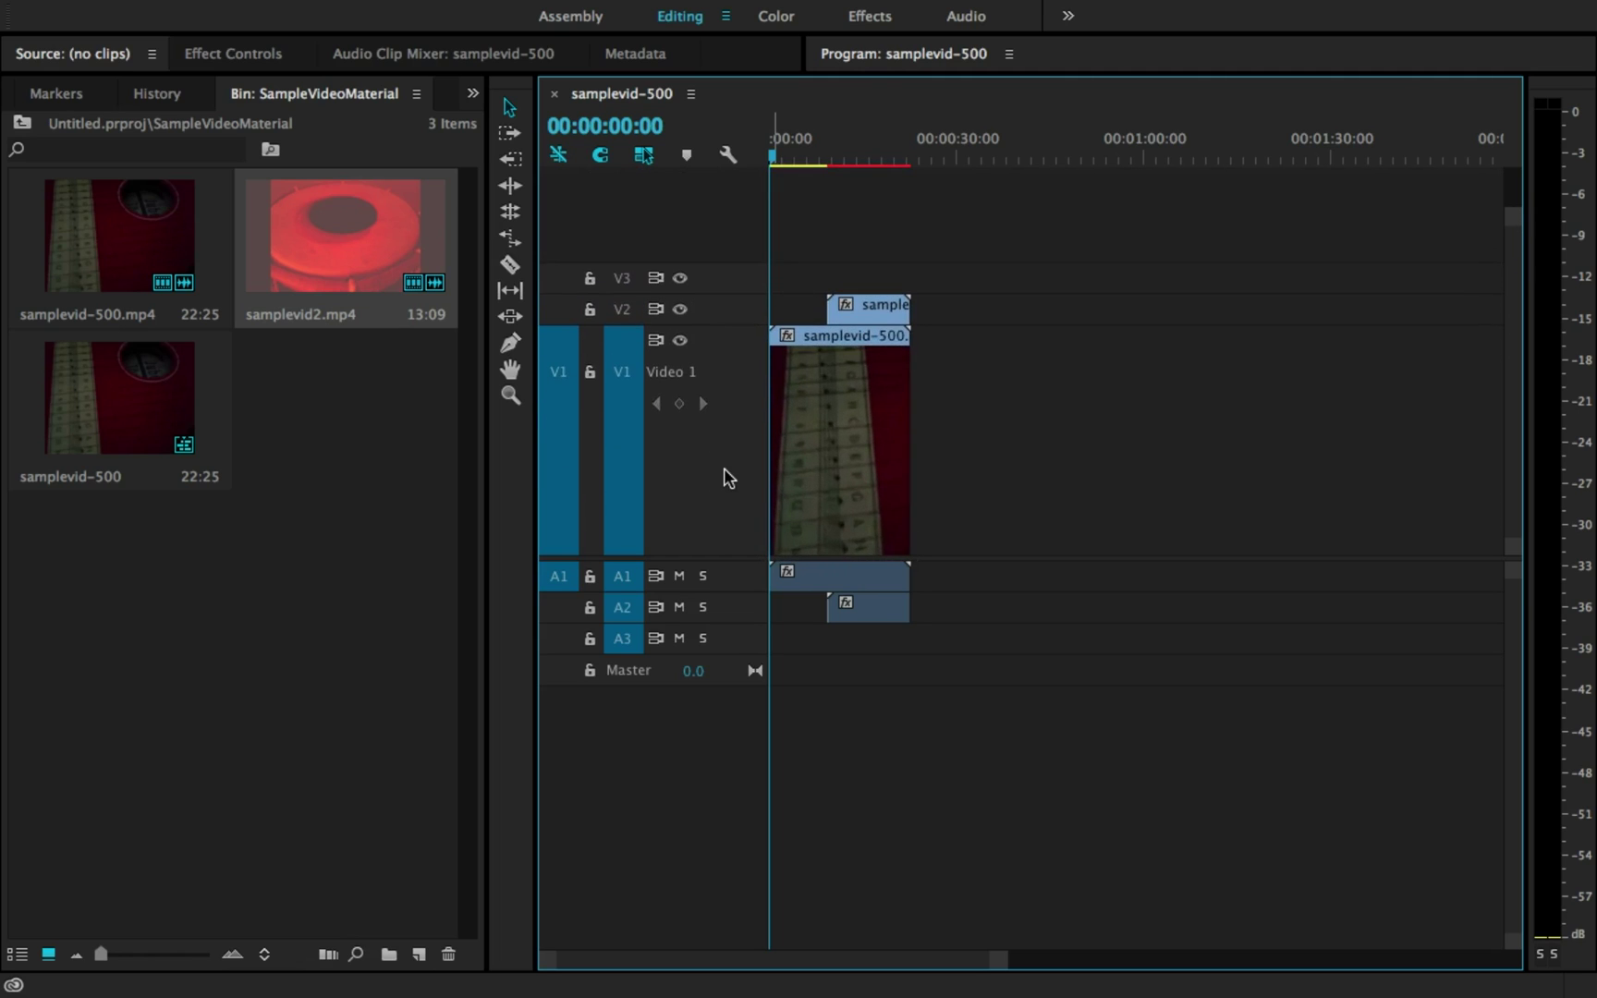
{"action": "scroll", "coordinate": [724, 470], "scroll_direction": "up", "scroll_amount": 2}
{"action": "scroll", "coordinate": [723, 468], "scroll_direction": "up", "scroll_amount": 2}
{"action": "scroll", "coordinate": [723, 469], "scroll_direction": "up", "scroll_amount": 1}
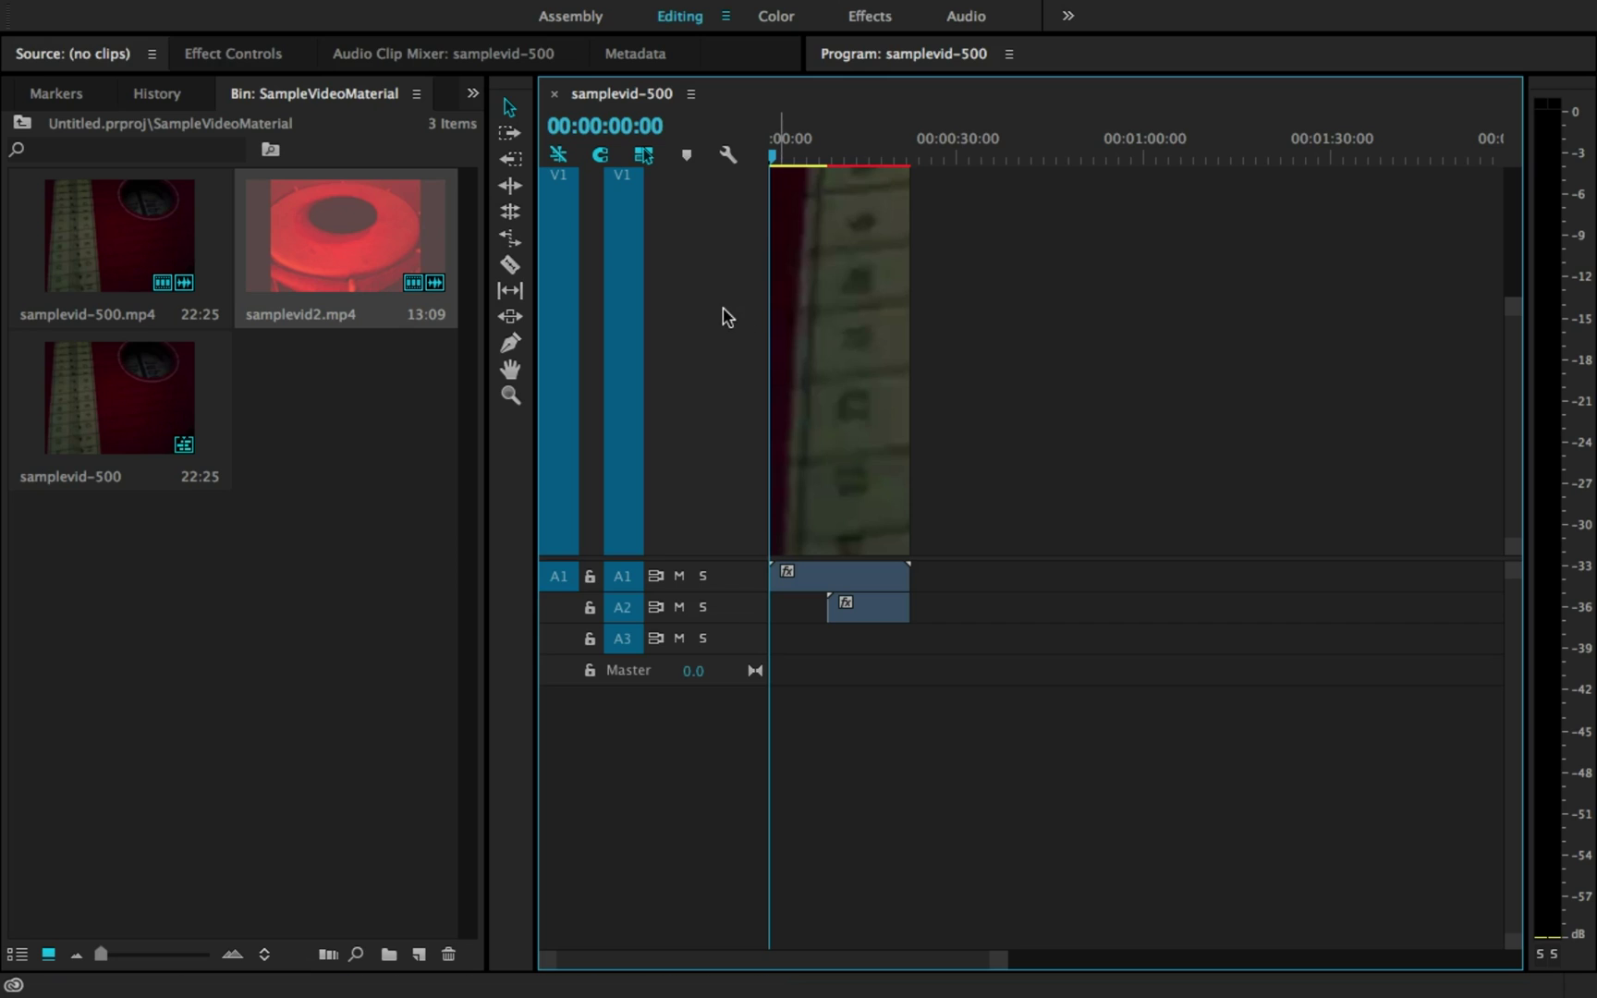
{"action": "scroll", "coordinate": [723, 363], "scroll_direction": "down", "scroll_amount": 3, "text": "alt"}
{"action": "scroll", "coordinate": [721, 362], "scroll_direction": "down", "scroll_amount": 3, "text": "alt"}
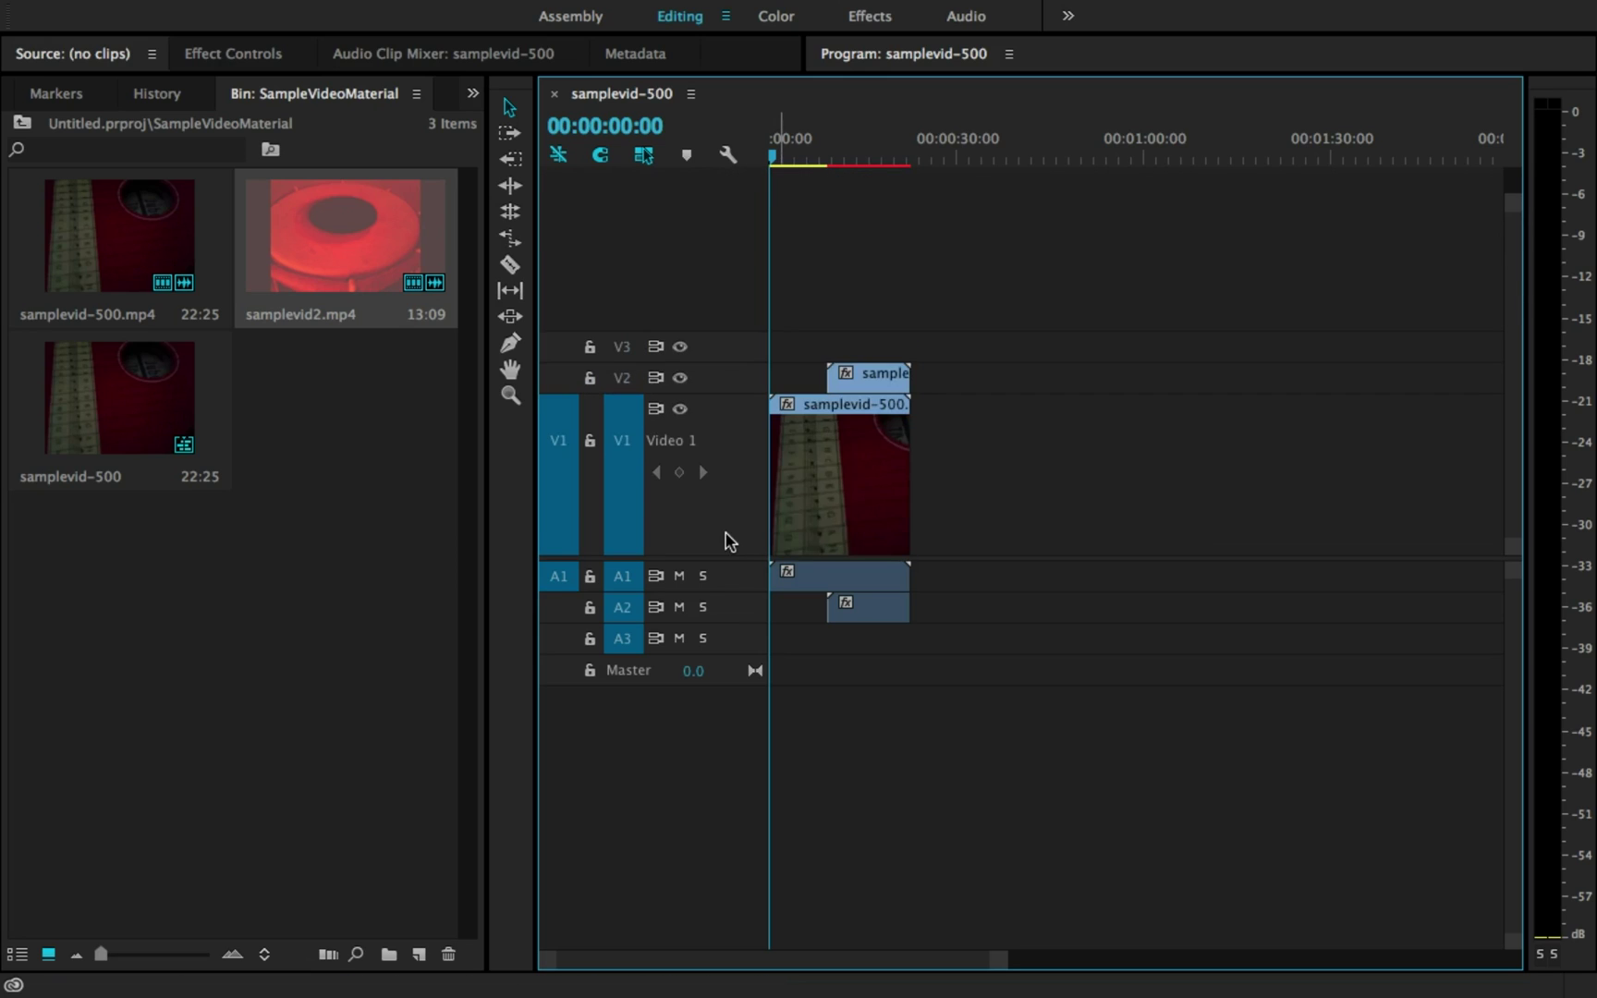
{"action": "scroll", "coordinate": [725, 540], "scroll_direction": "down", "scroll_amount": 5, "text": "alt"}
{"action": "scroll", "coordinate": [746, 582], "scroll_direction": "up", "scroll_amount": 3, "text": "alt"}
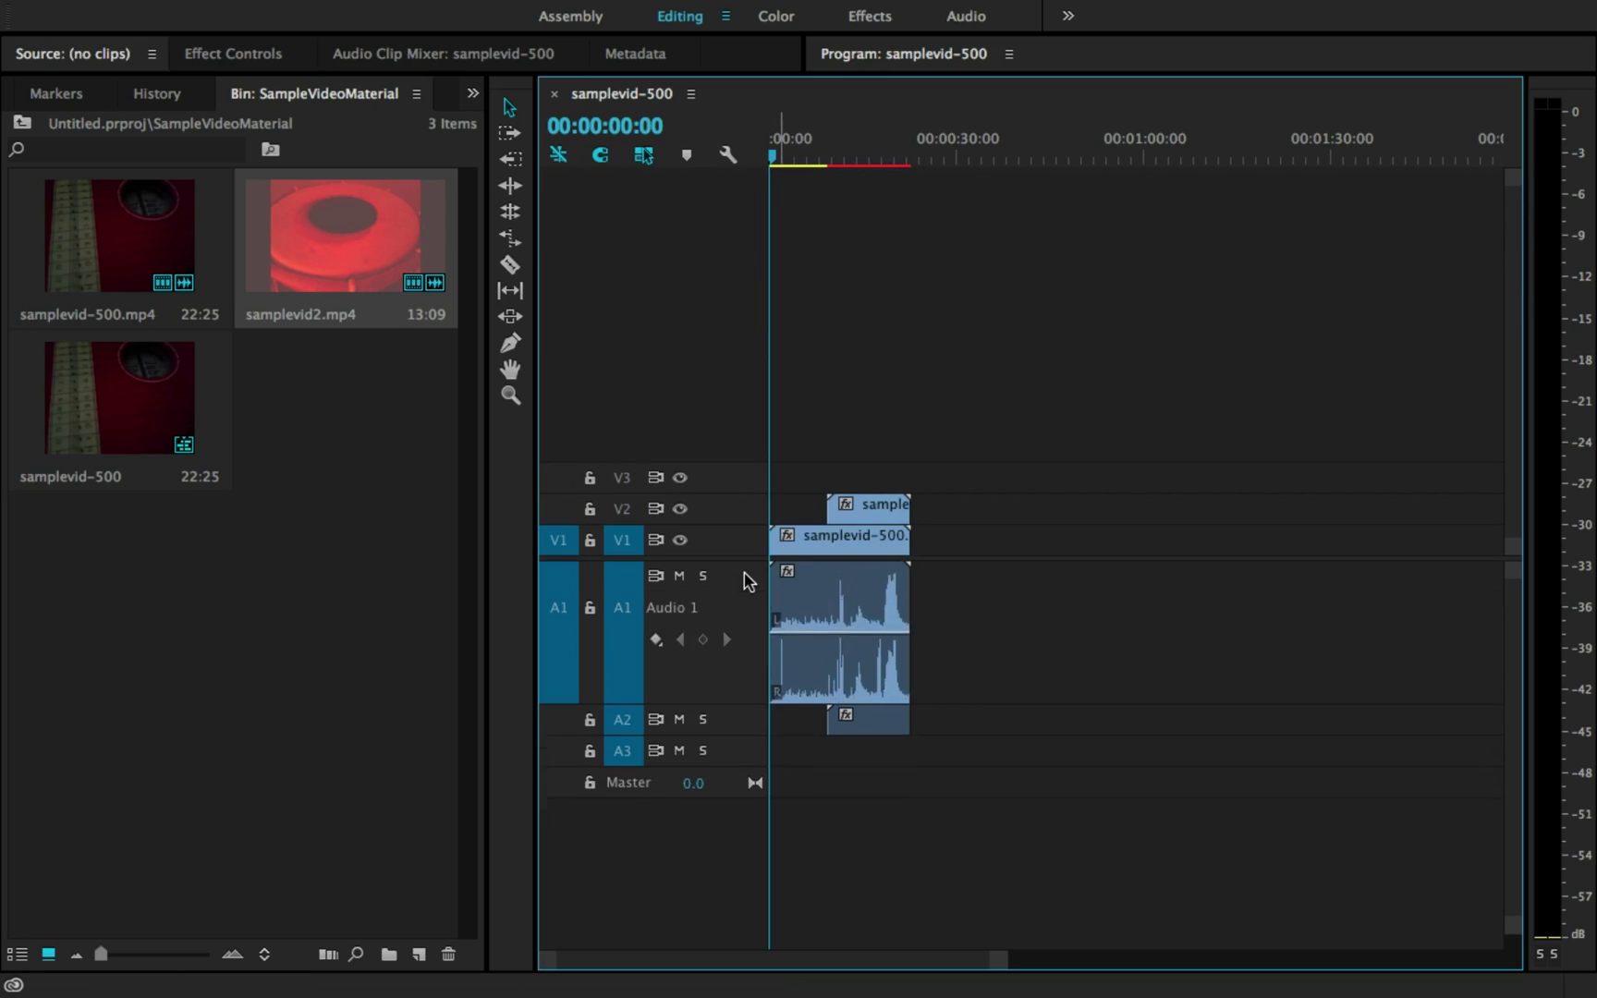
{"action": "scroll", "coordinate": [747, 583], "scroll_direction": "up", "scroll_amount": 2, "text": "alt"}
{"action": "scroll", "coordinate": [746, 582], "scroll_direction": "up", "scroll_amount": 3, "text": "alt"}
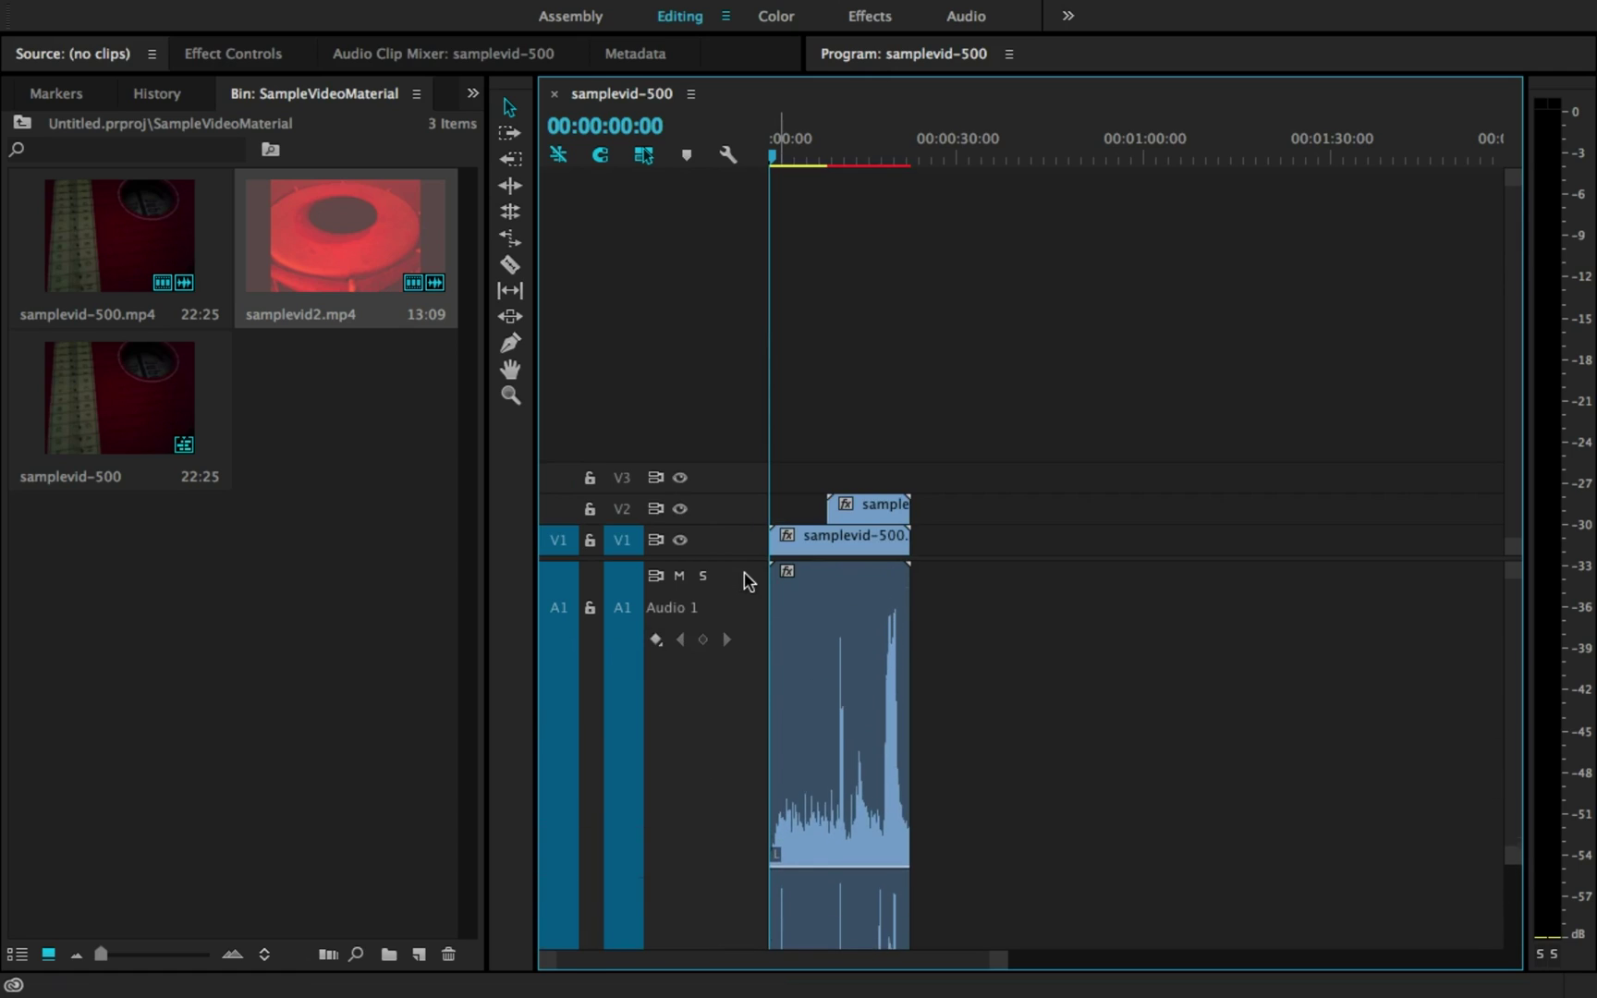
{"action": "scroll", "coordinate": [747, 581], "scroll_direction": "down", "scroll_amount": 5, "text": "alt"}
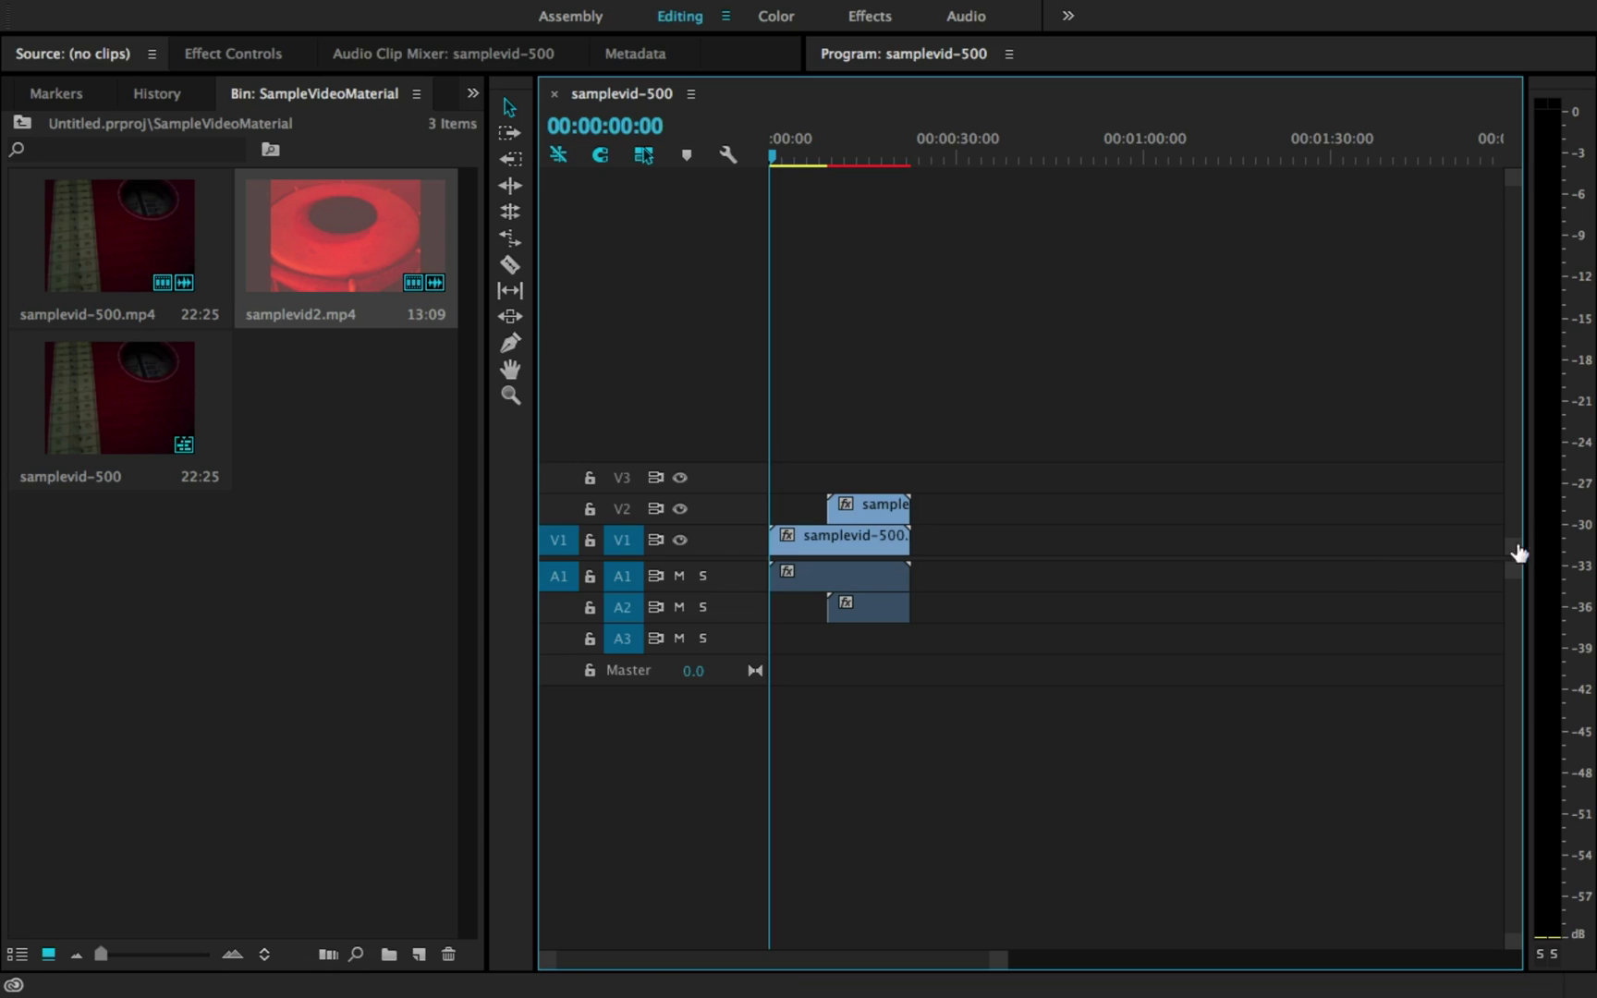
Test taller and minimum video track heights using the vertical scale bar and V1 boundary.
{"action": "mouse_move", "coordinate": [1511, 559]}
{"action": "left_mouse_down"}
{"action": "mouse_move", "coordinate": [1500, 571]}
{"action": "mouse_move", "coordinate": [1512, 436]}
{"action": "left_mouse_up"}
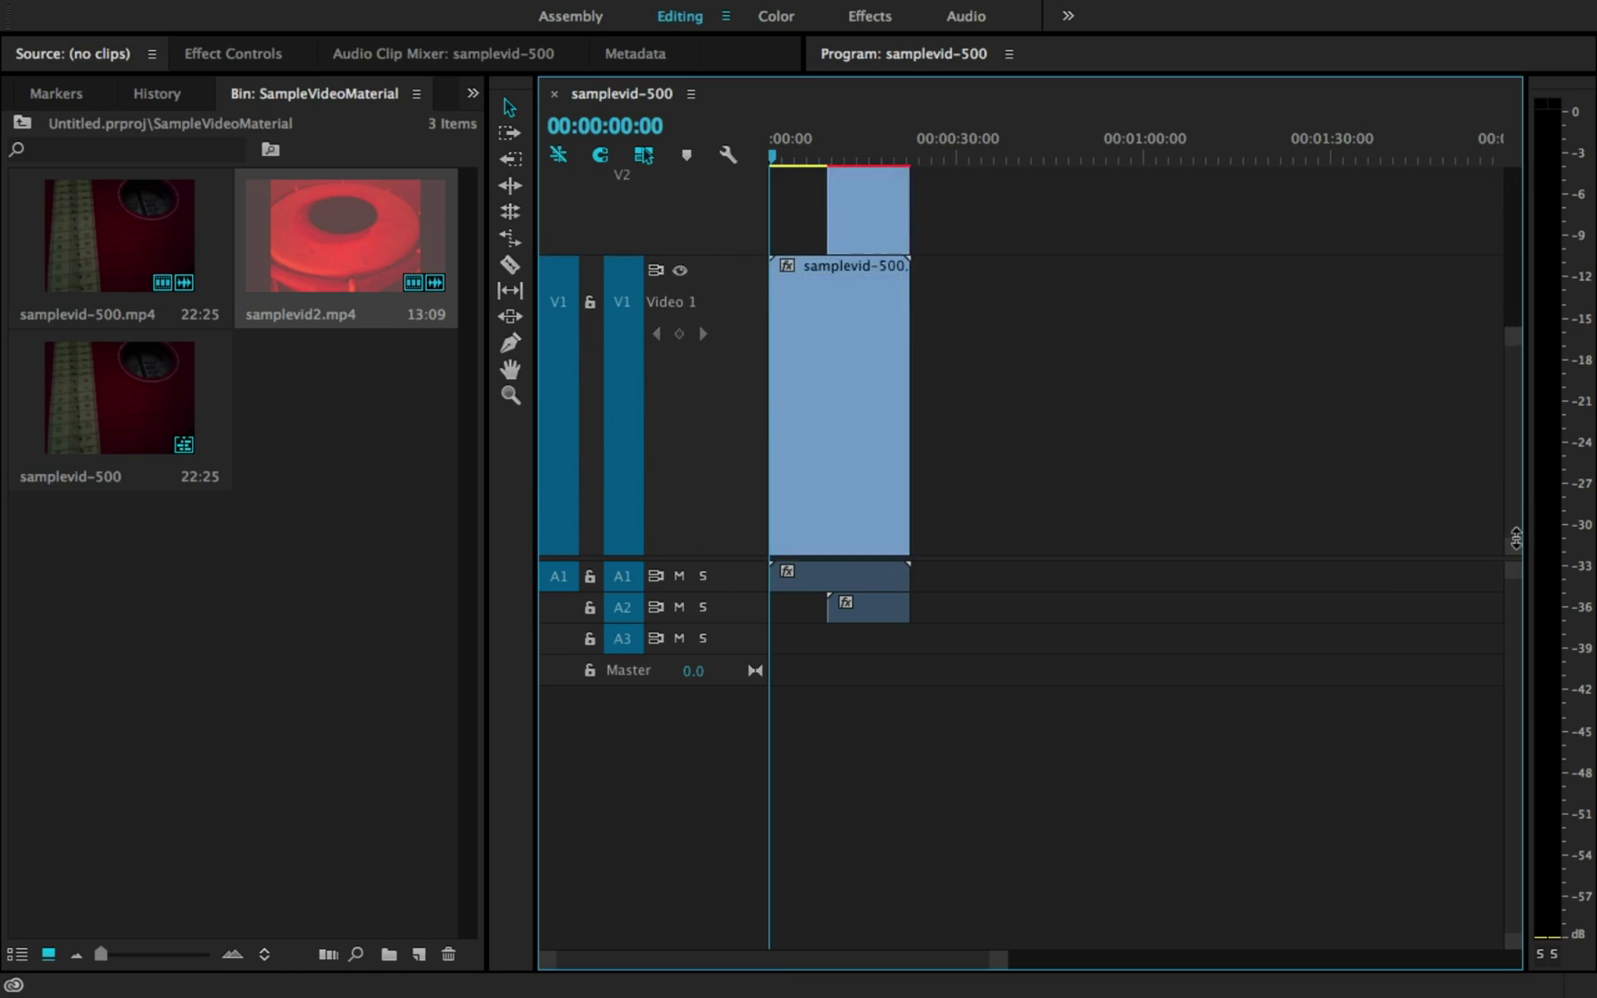
{"action": "left_click_drag", "start_coordinate": [1513, 295], "coordinate": [1512, 105]}
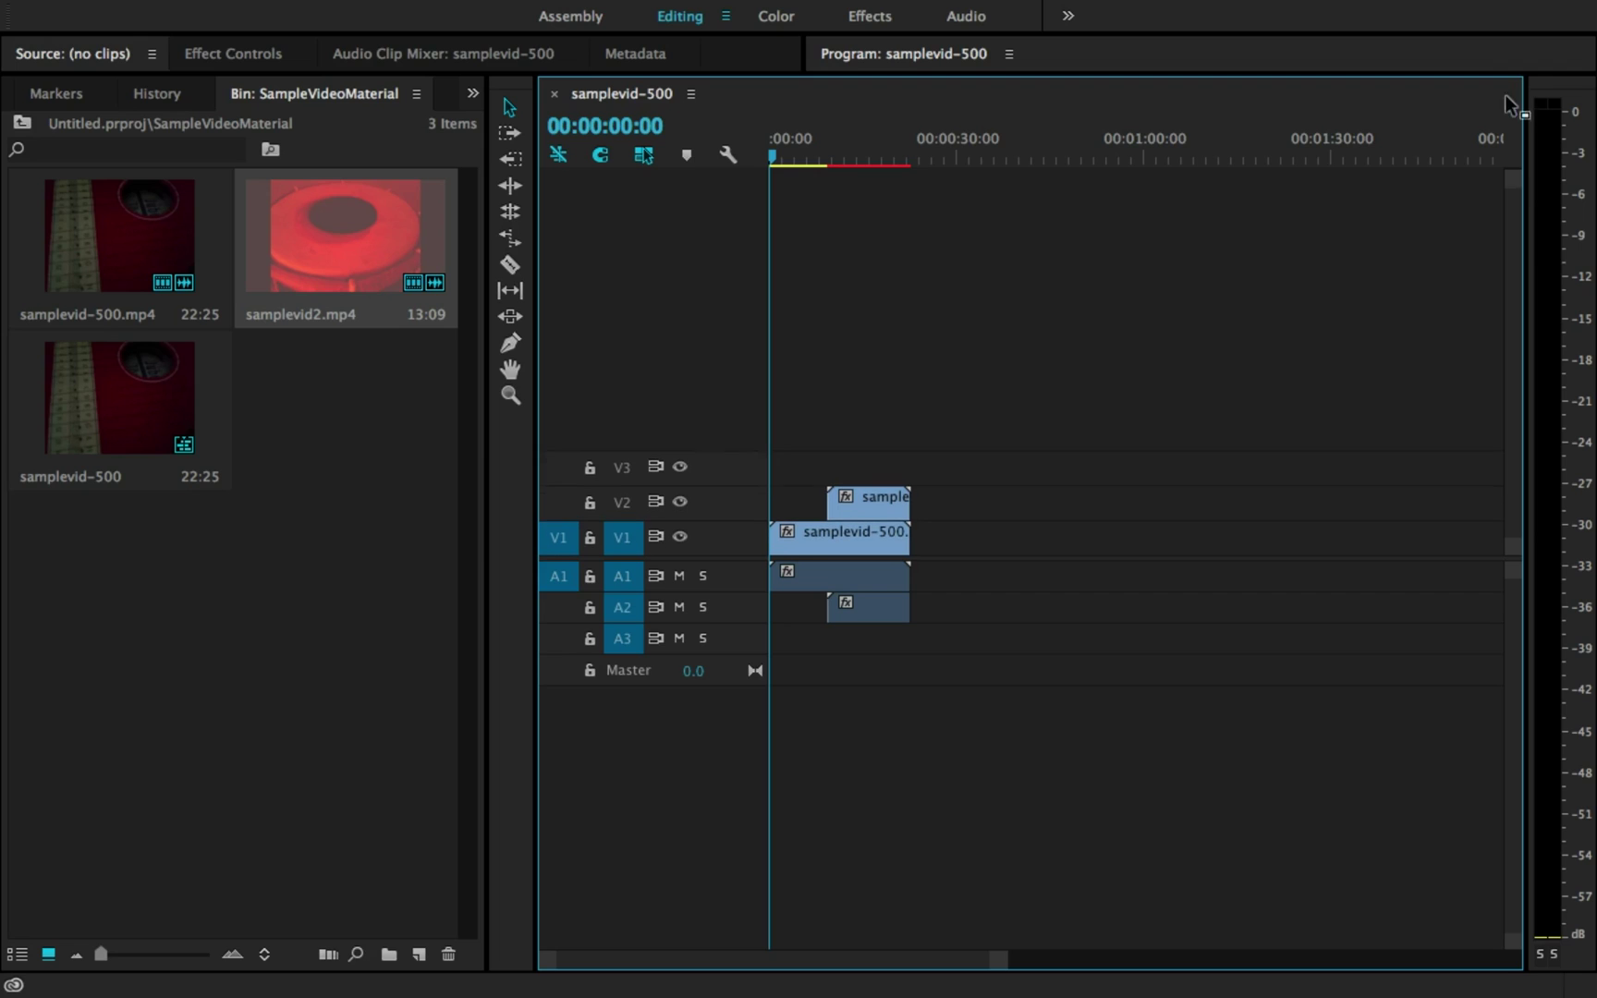
{"action": "left_click_drag", "start_coordinate": [1514, 183], "coordinate": [1520, 324]}
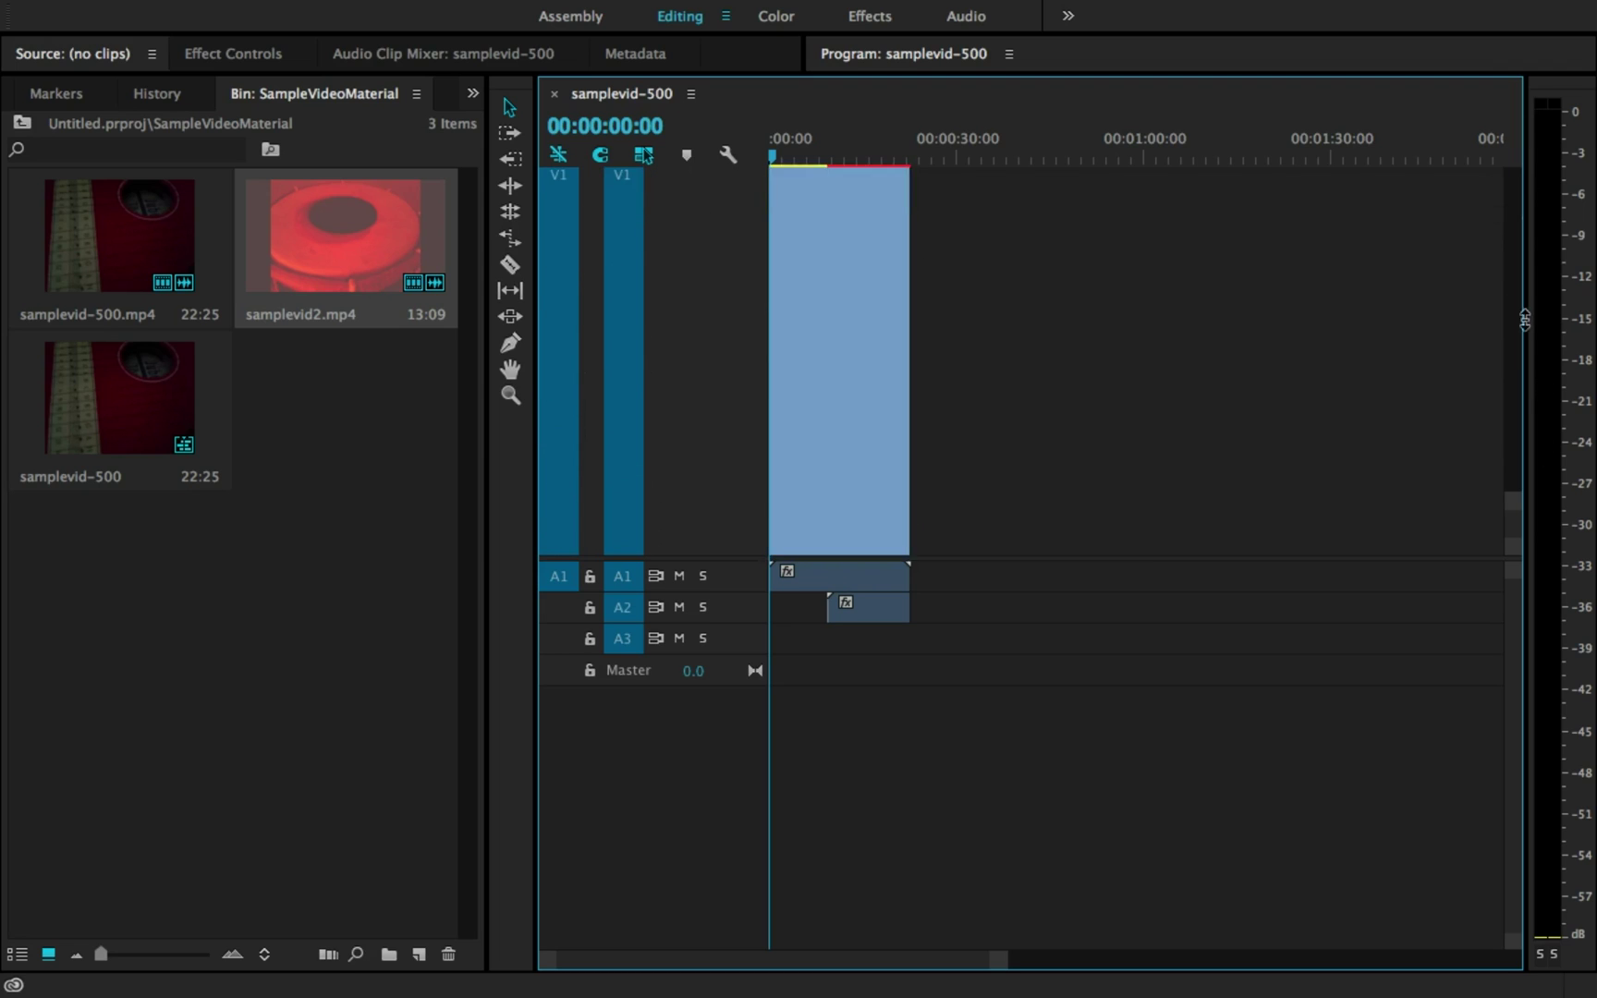
{"action": "left_click_drag", "start_coordinate": [1520, 323], "coordinate": [1494, 84]}
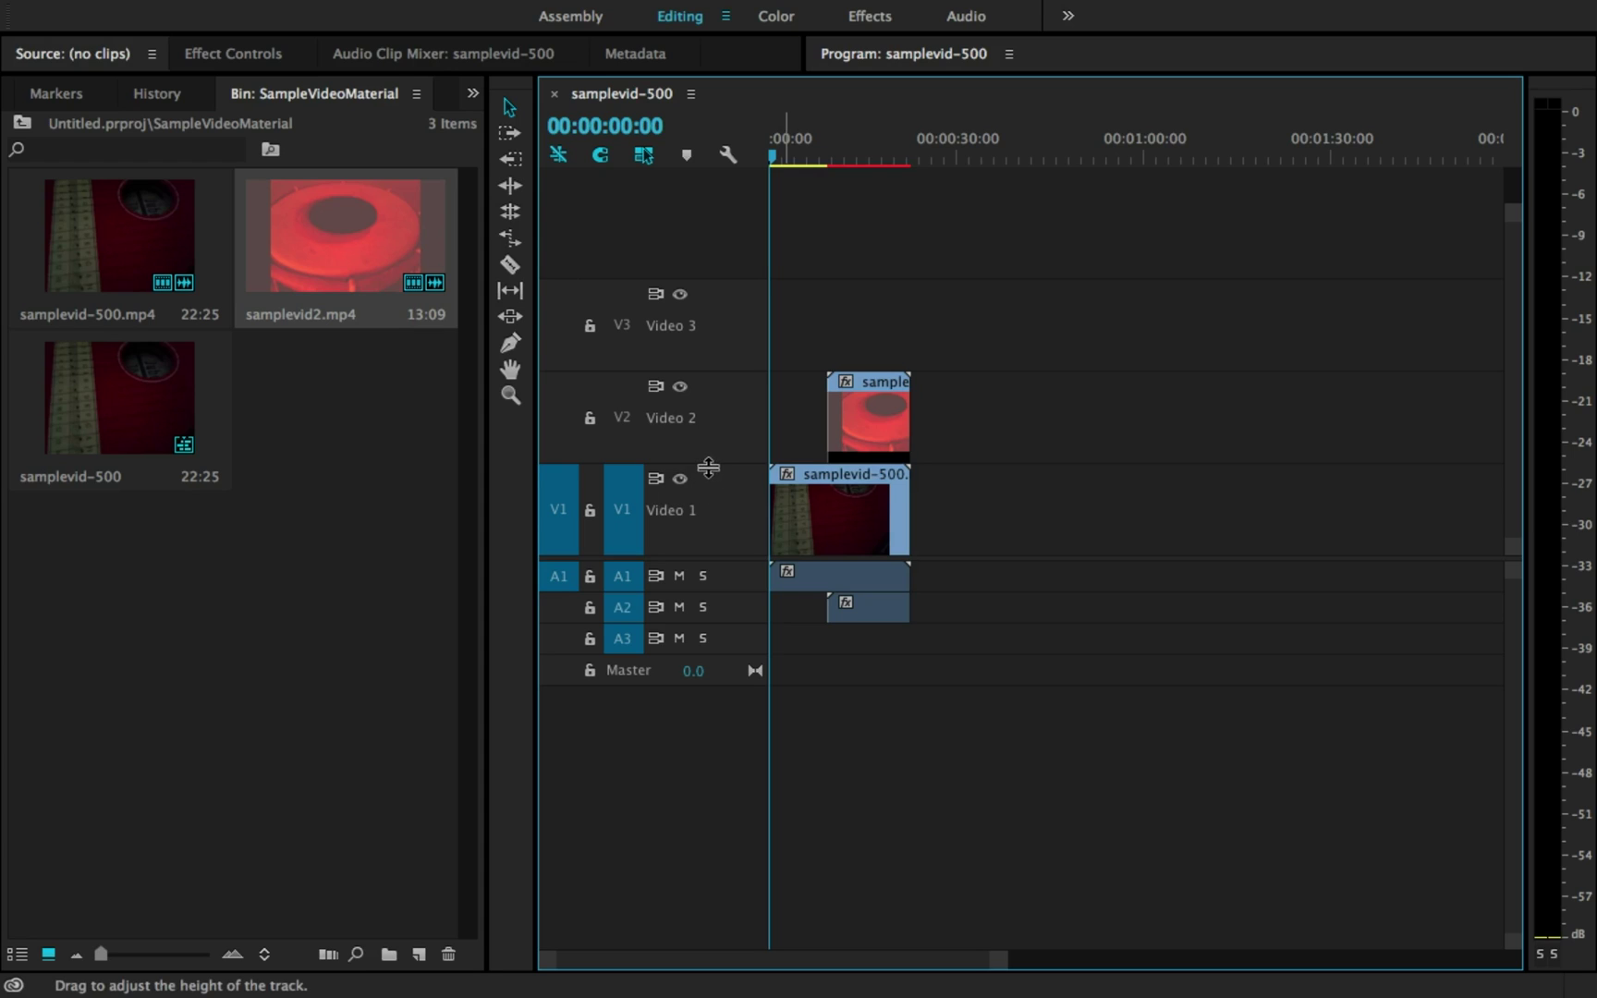
{"action": "left_click_drag", "start_coordinate": [712, 464], "coordinate": [700, 555]}
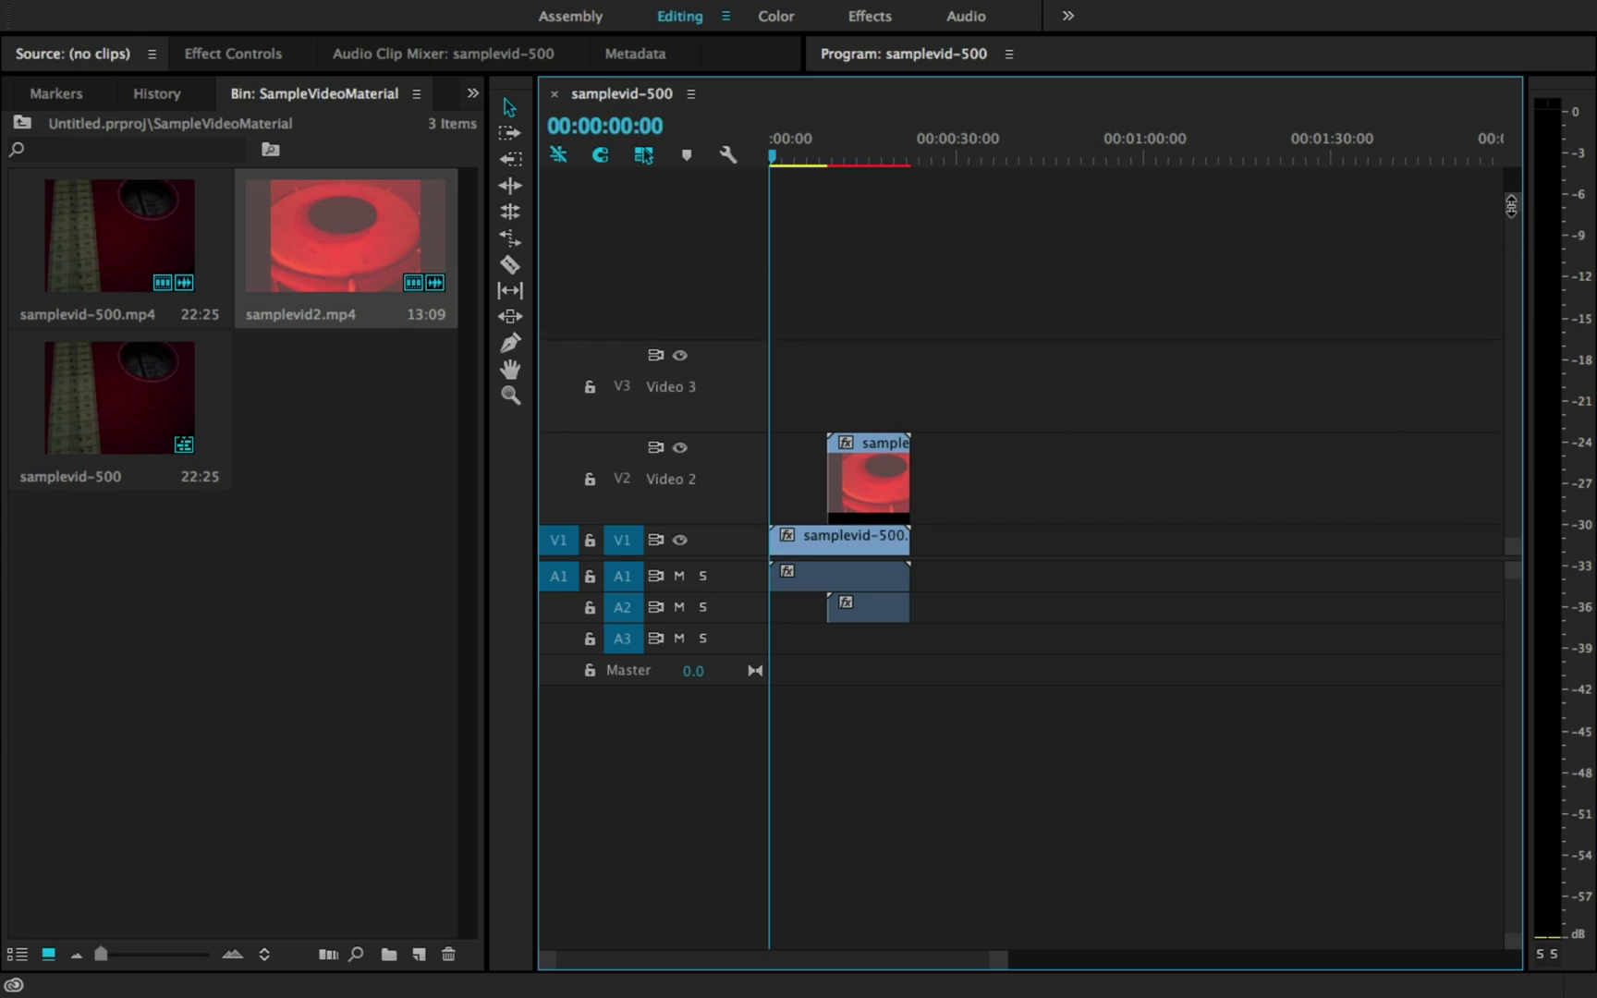
{"action": "mouse_move", "coordinate": [1511, 205]}
{"action": "left_mouse_down"}
{"action": "mouse_move", "coordinate": [1512, 224]}
{"action": "mouse_move", "coordinate": [1454, 6]}
{"action": "left_mouse_up"}
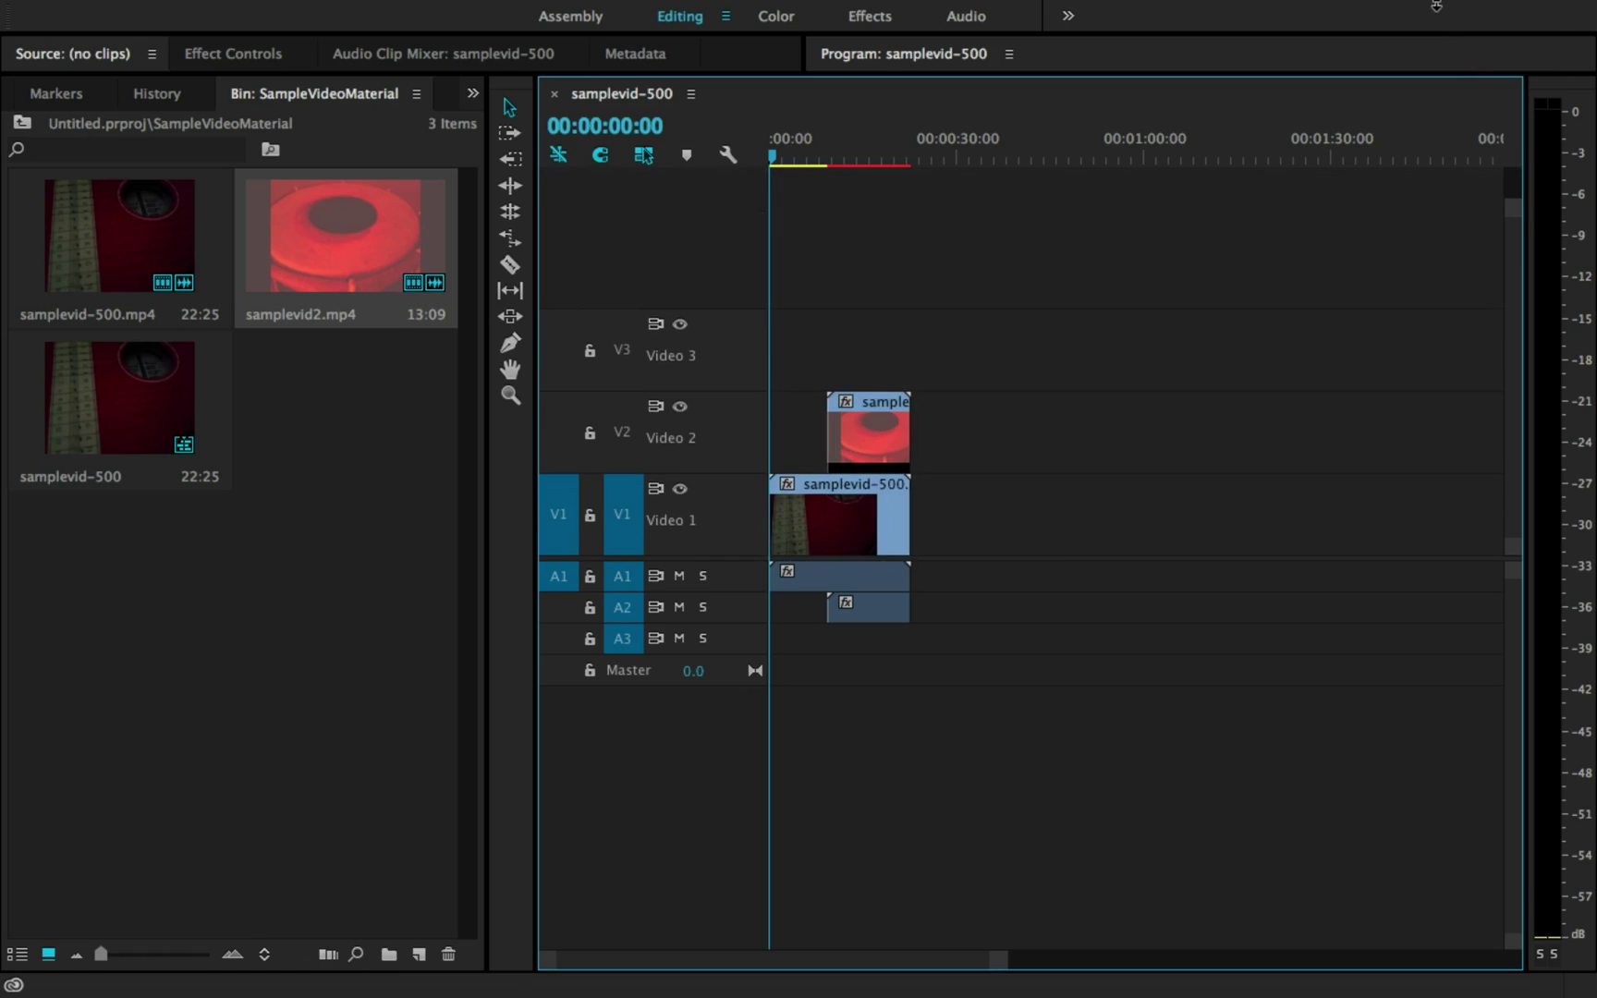
{"action": "left_click_drag", "start_coordinate": [1511, 220], "coordinate": [1514, 130]}
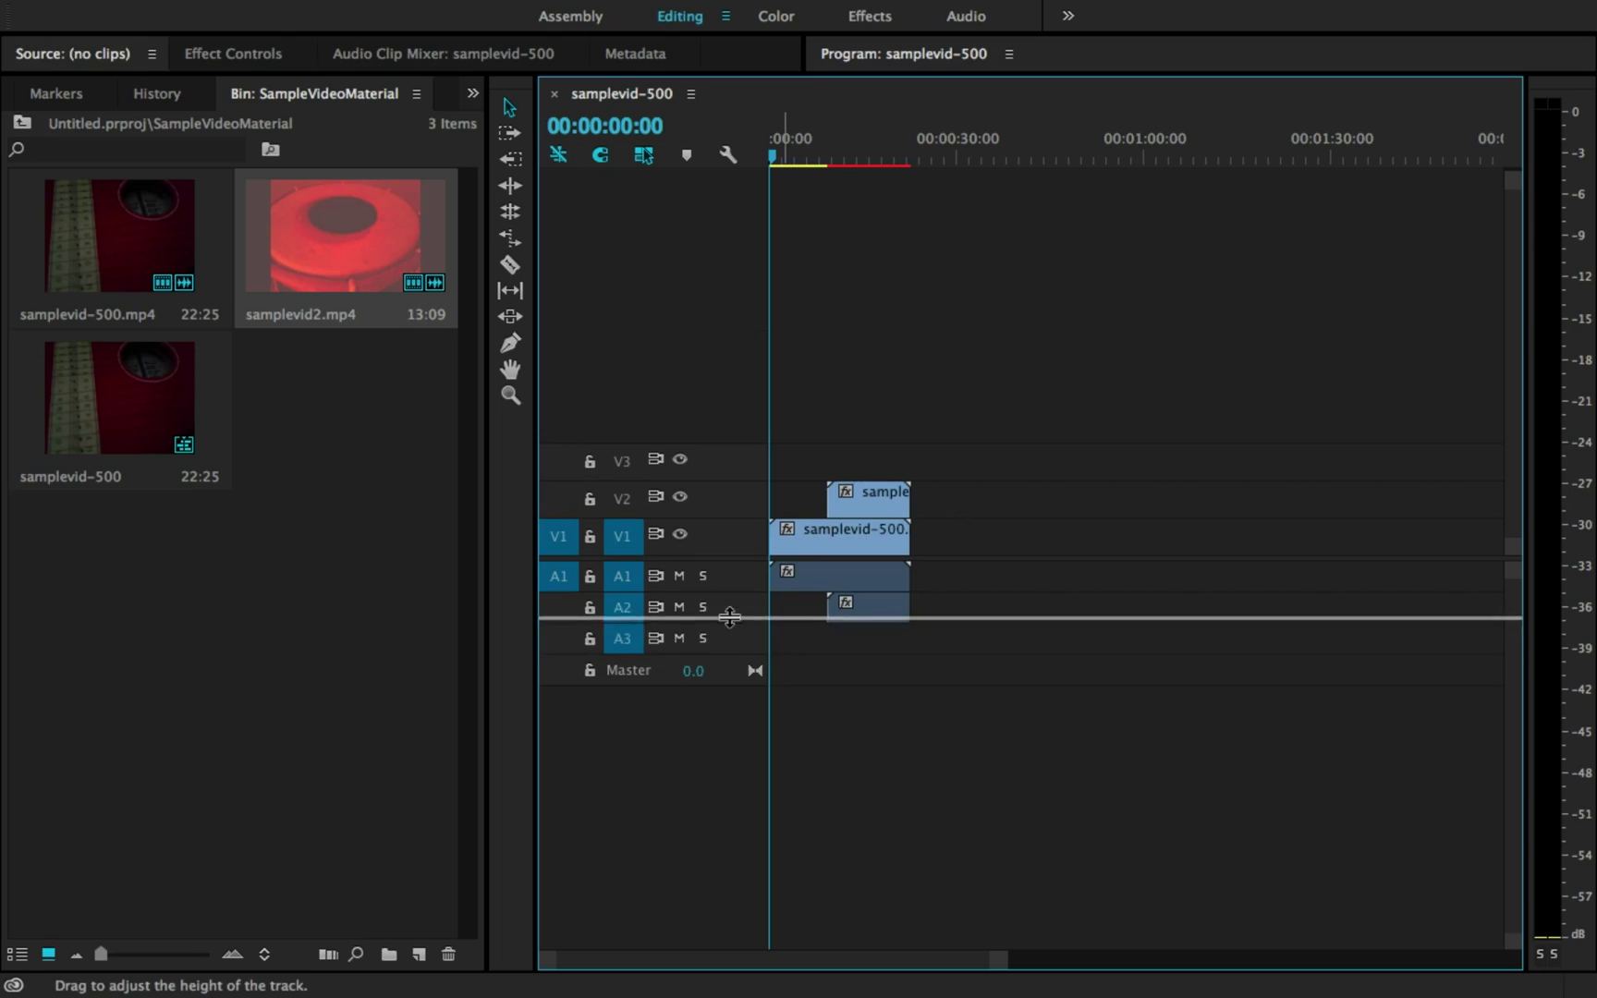
Expand and collapse Audio 1, then resize the audio tracks and Video 1 with the scale bar.
{"action": "left_click_drag", "start_coordinate": [729, 617], "coordinate": [734, 674]}
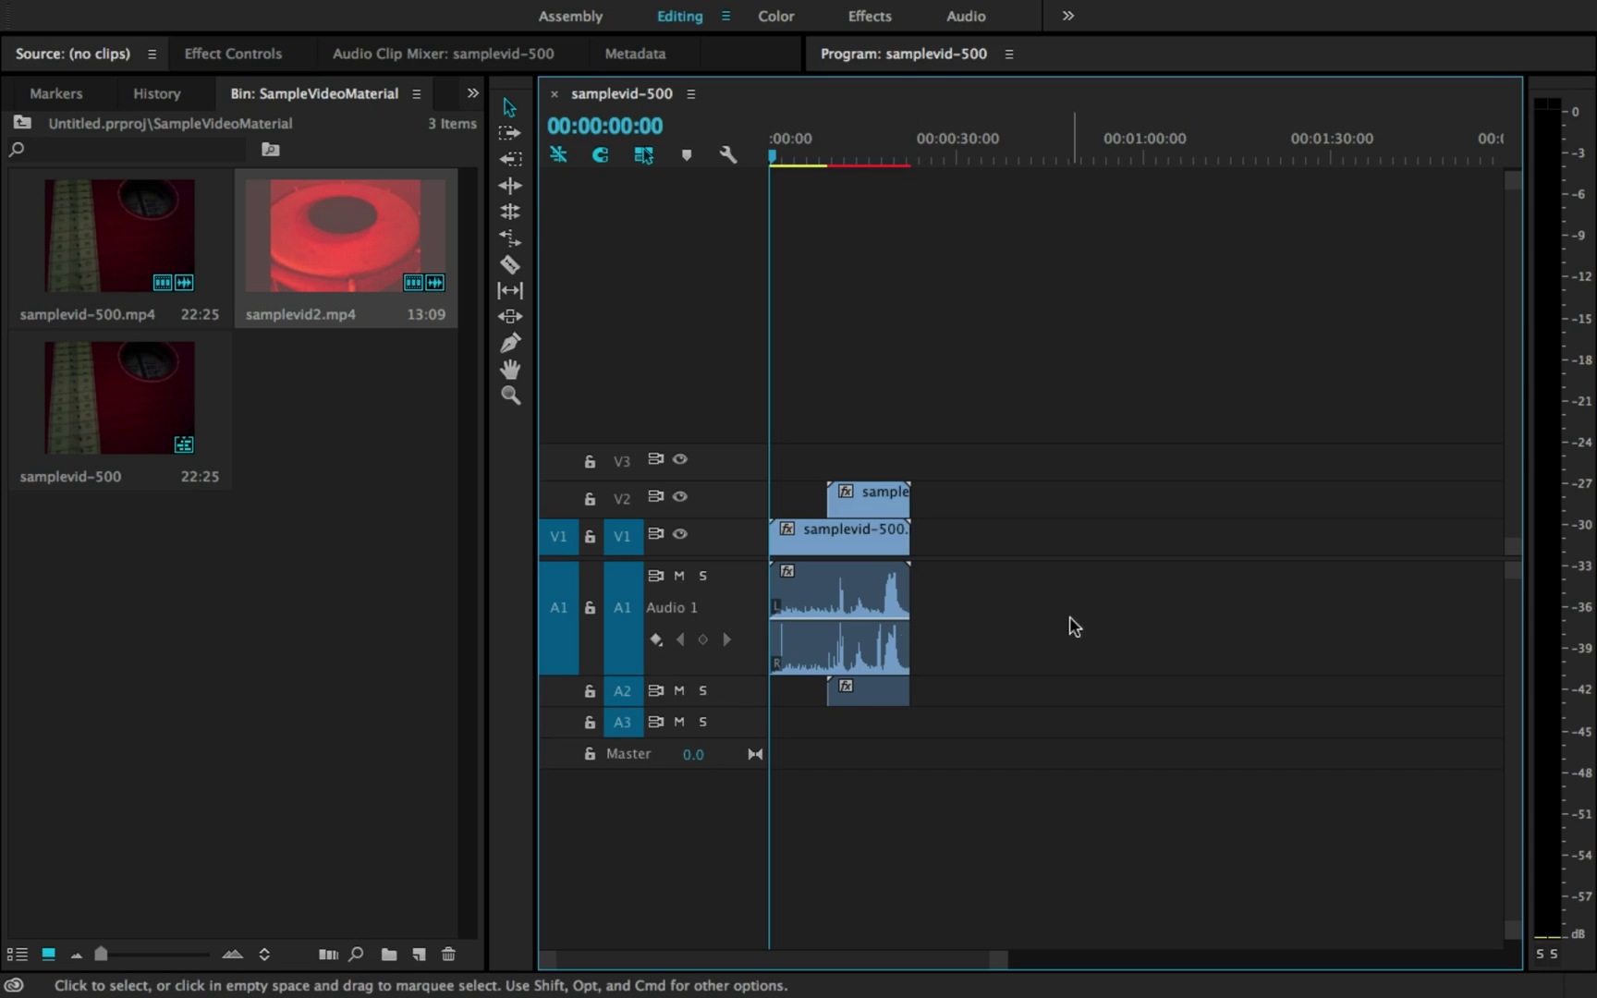
{"action": "double_click", "coordinate": [741, 650]}
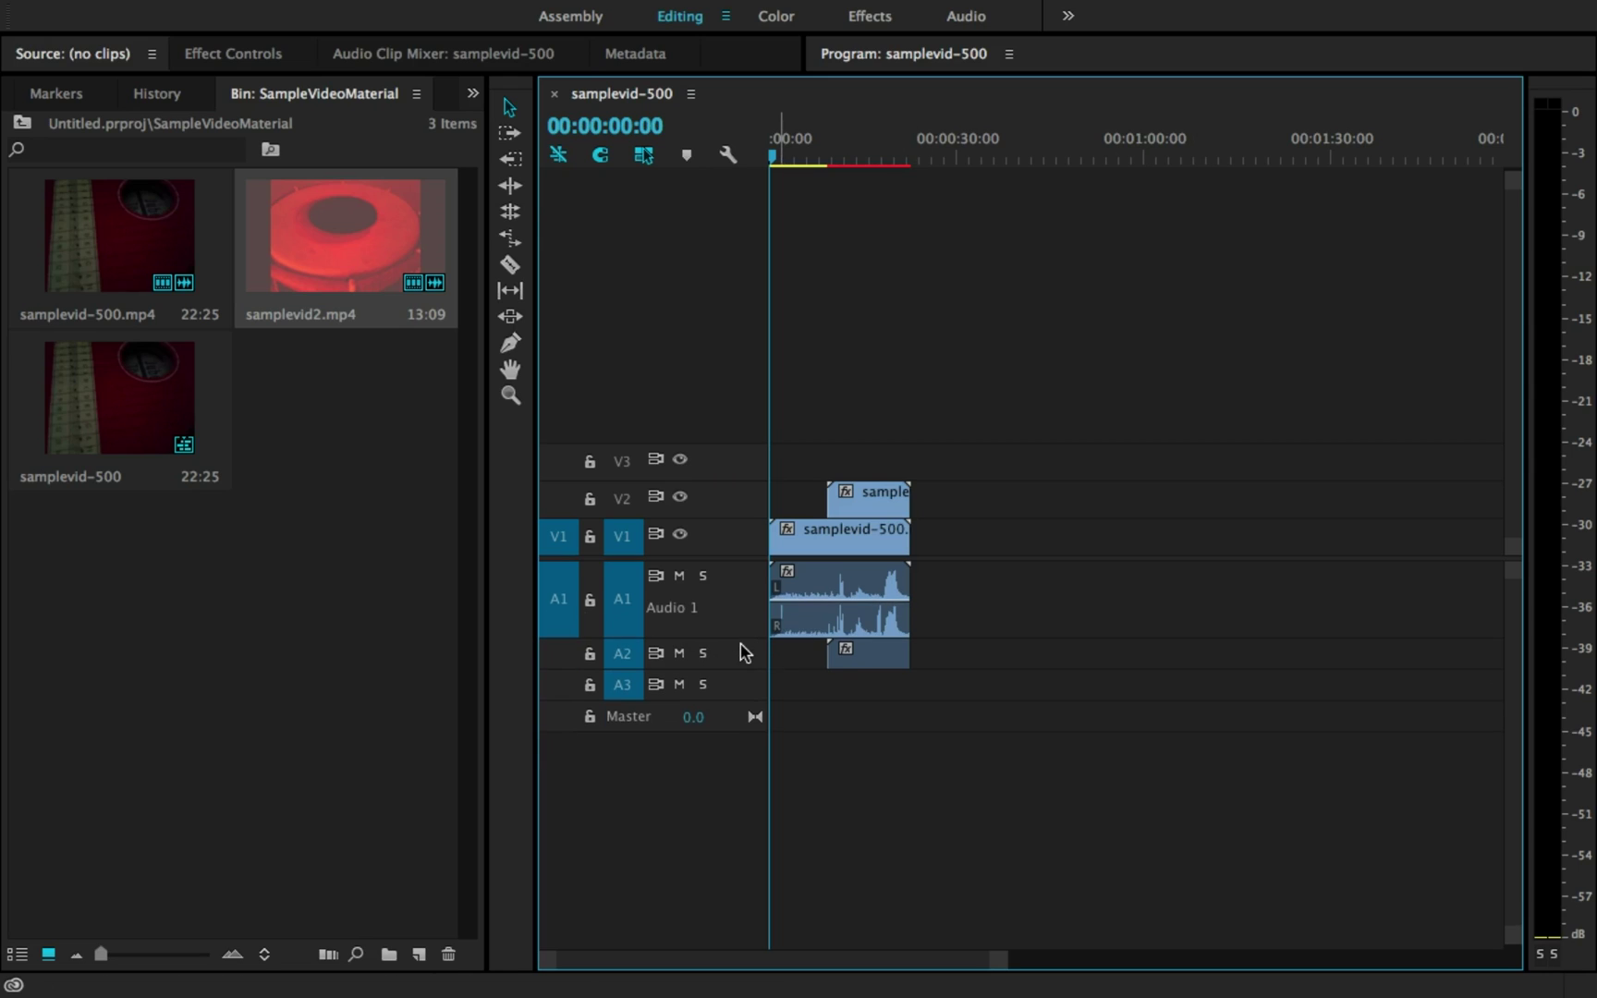
{"action": "scroll", "coordinate": [741, 621], "scroll_direction": "up", "scroll_amount": 3}
{"action": "scroll", "coordinate": [740, 620], "scroll_direction": "up", "scroll_amount": 1}
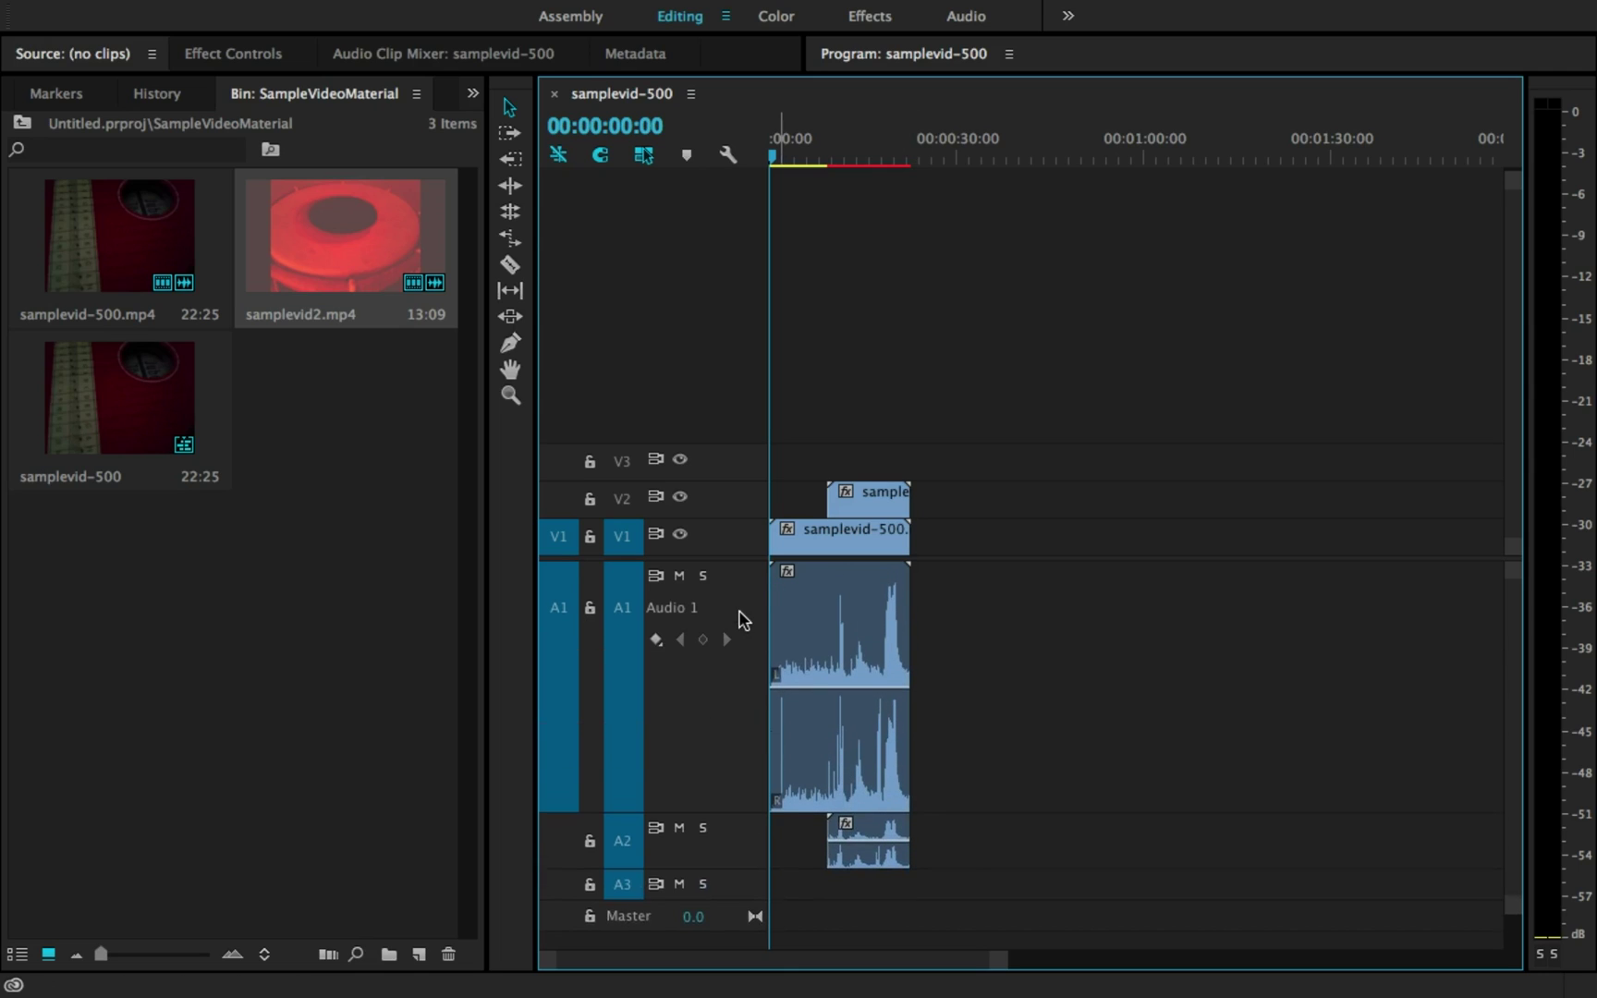
{"action": "scroll", "coordinate": [740, 620], "scroll_direction": "up", "scroll_amount": 3}
{"action": "scroll", "coordinate": [739, 620], "scroll_direction": "up", "scroll_amount": 2}
{"action": "scroll", "coordinate": [739, 620], "scroll_direction": "down", "scroll_amount": 1}
{"action": "scroll", "coordinate": [741, 620], "scroll_direction": "down", "scroll_amount": 1}
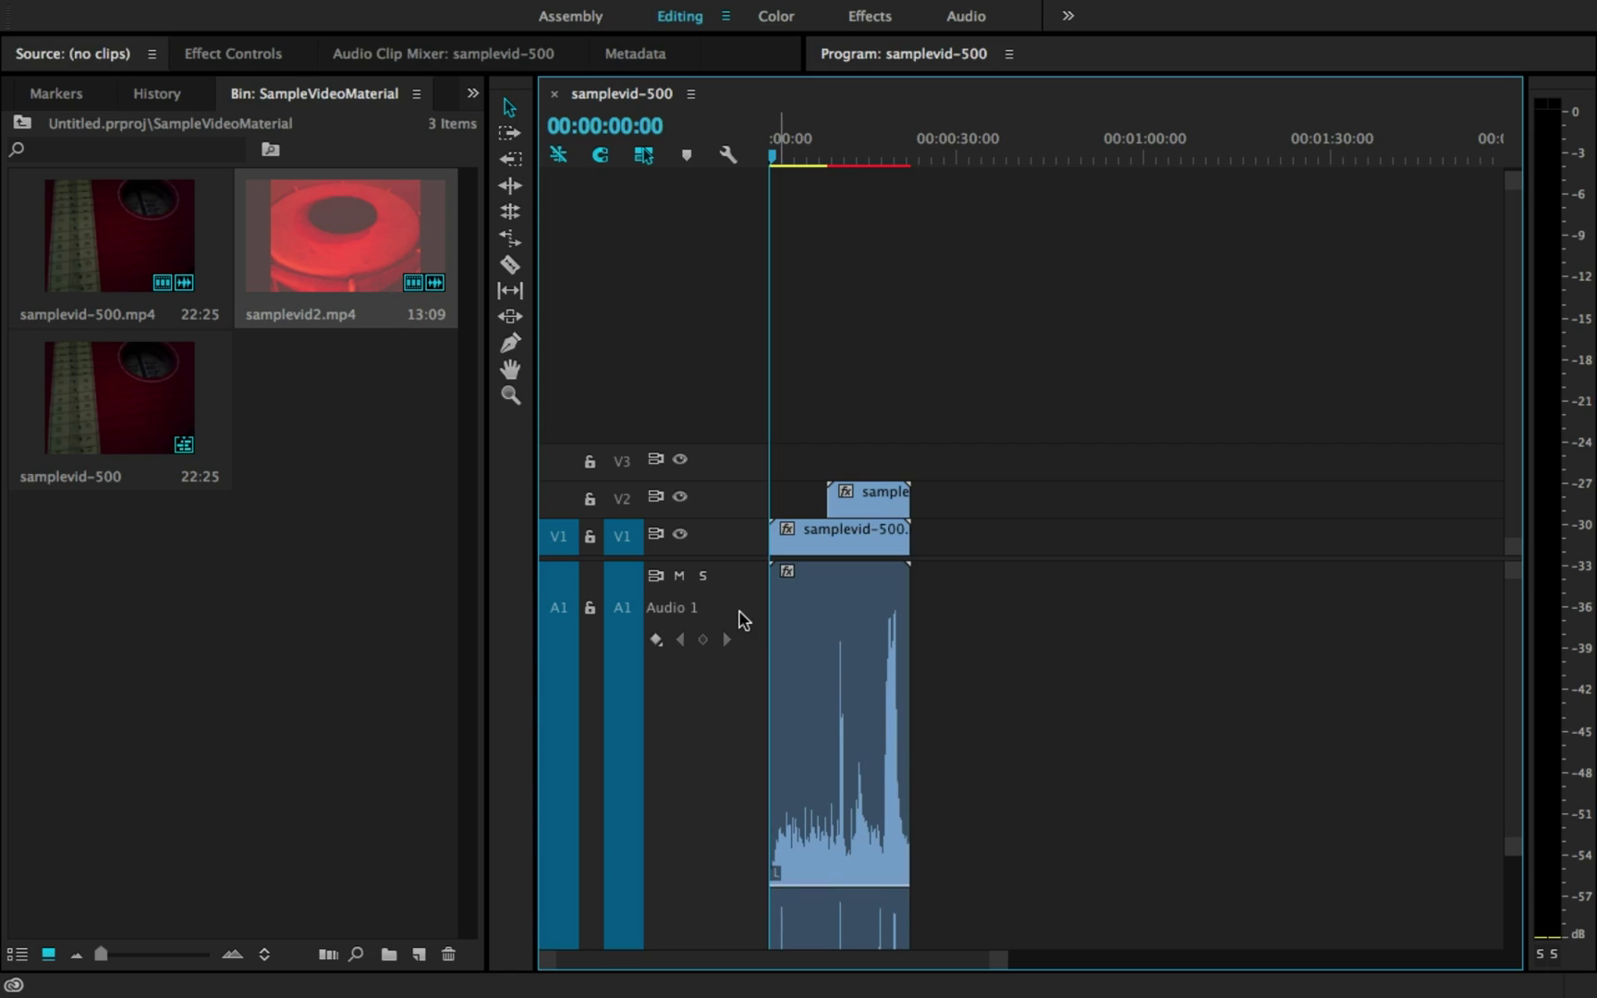
{"action": "scroll", "coordinate": [740, 620], "scroll_direction": "down", "scroll_amount": 2}
{"action": "scroll", "coordinate": [740, 620], "scroll_direction": "down", "scroll_amount": 3}
{"action": "scroll", "coordinate": [739, 620], "scroll_direction": "down", "scroll_amount": 3}
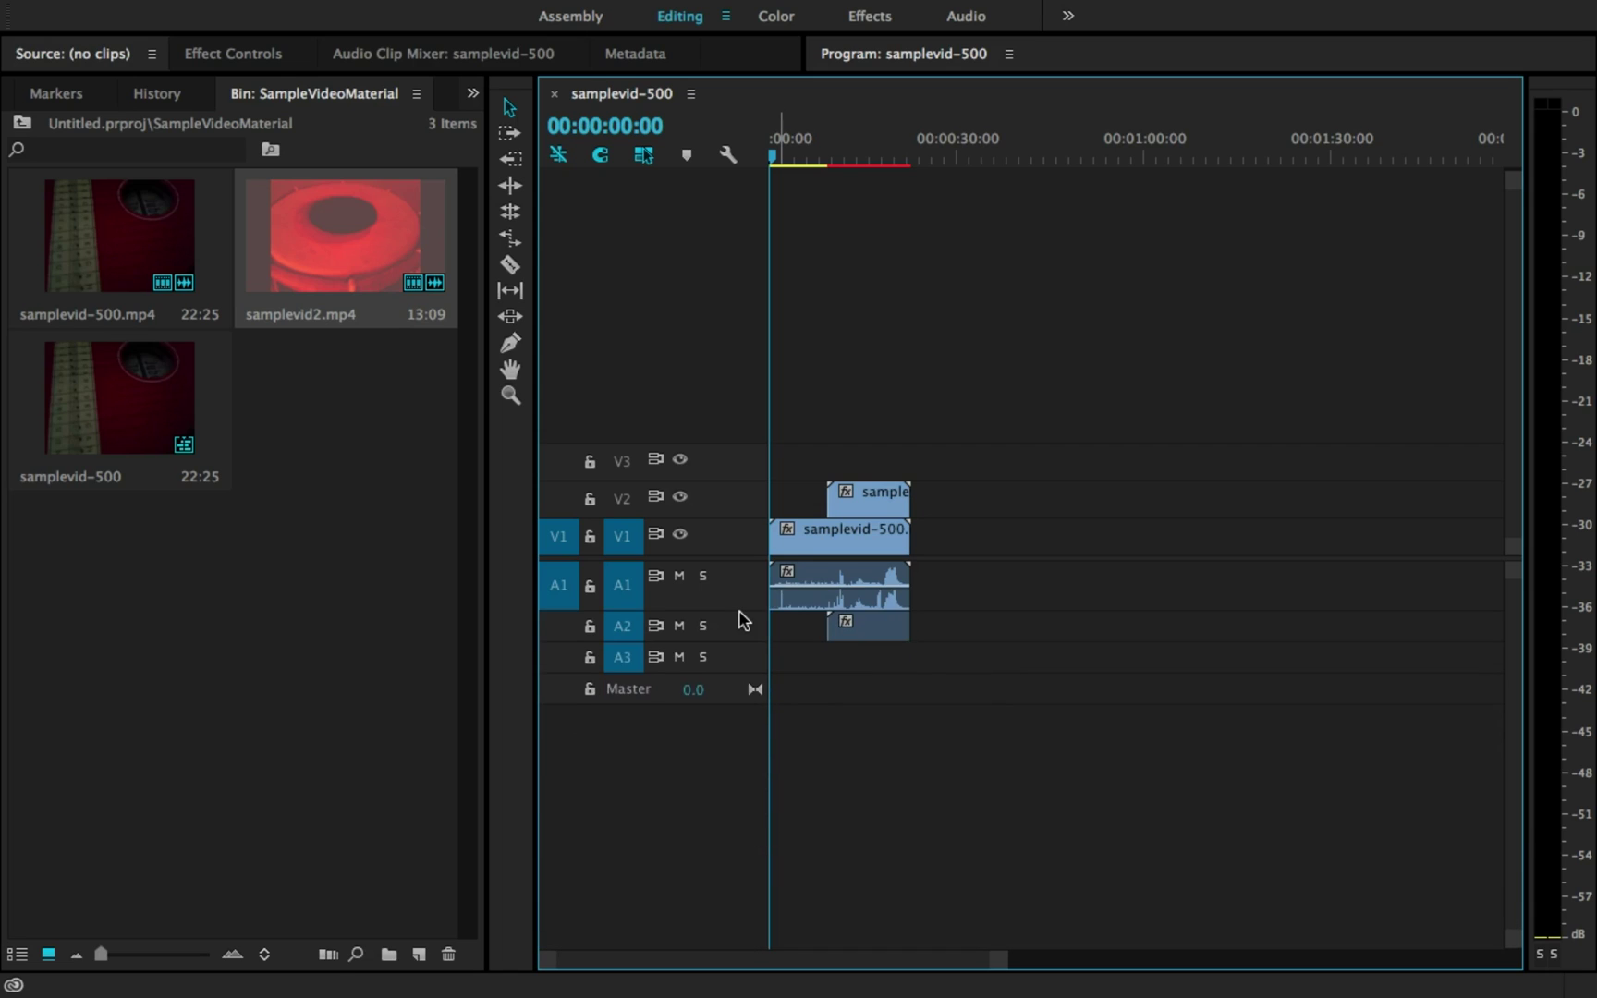
{"action": "scroll", "coordinate": [737, 593], "scroll_direction": "down", "scroll_amount": 2}
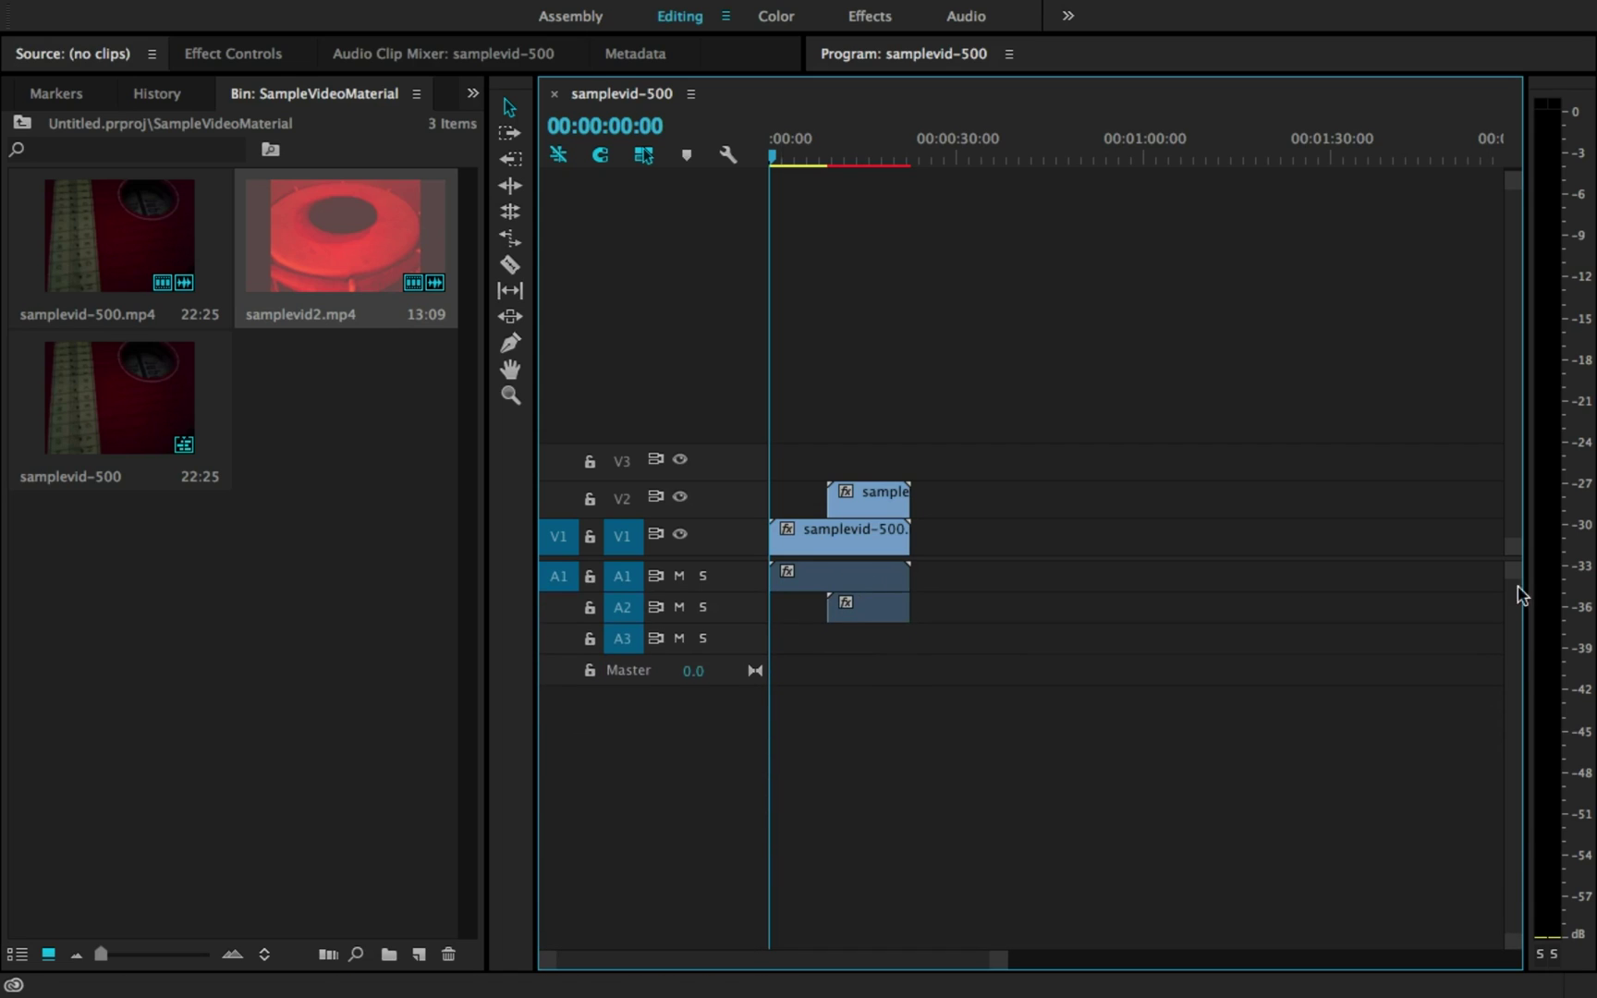
{"action": "mouse_move", "coordinate": [1519, 579]}
{"action": "left_mouse_down"}
{"action": "mouse_move", "coordinate": [1512, 713]}
{"action": "mouse_move", "coordinate": [1504, 358]}
{"action": "left_mouse_up"}
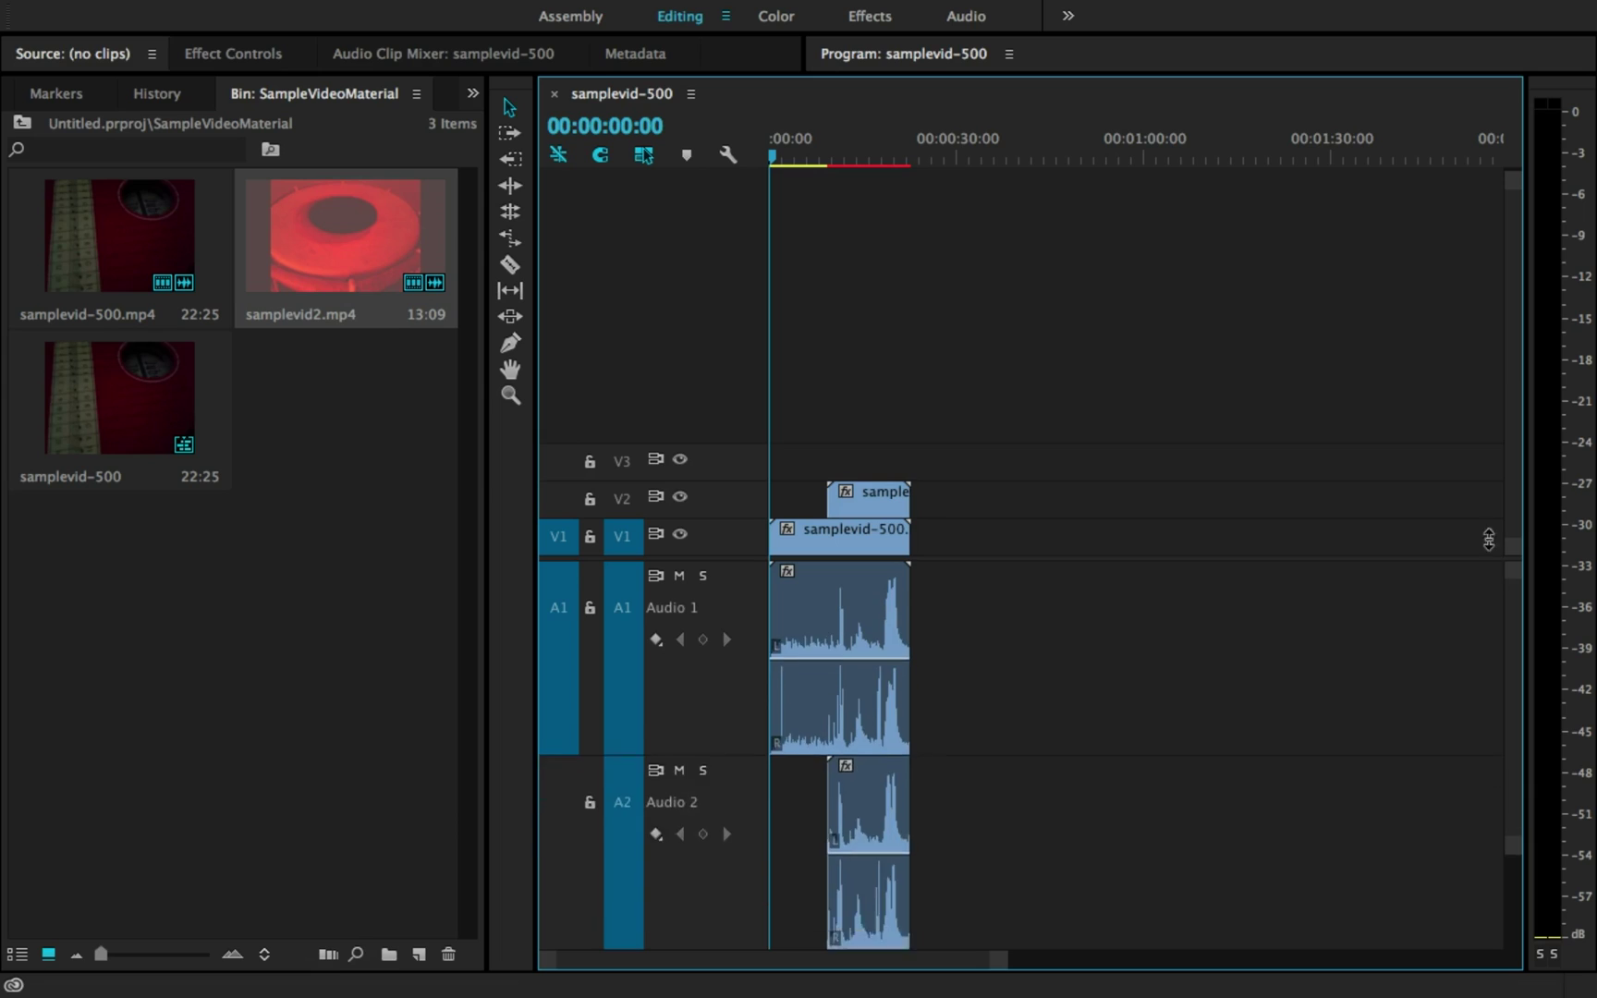
{"action": "mouse_move", "coordinate": [1513, 533]}
{"action": "left_mouse_down"}
{"action": "mouse_move", "coordinate": [1511, 372]}
{"action": "mouse_move", "coordinate": [1513, 427]}
{"action": "left_mouse_up"}
{"action": "left_click_drag", "start_coordinate": [1513, 554], "coordinate": [1487, 619]}
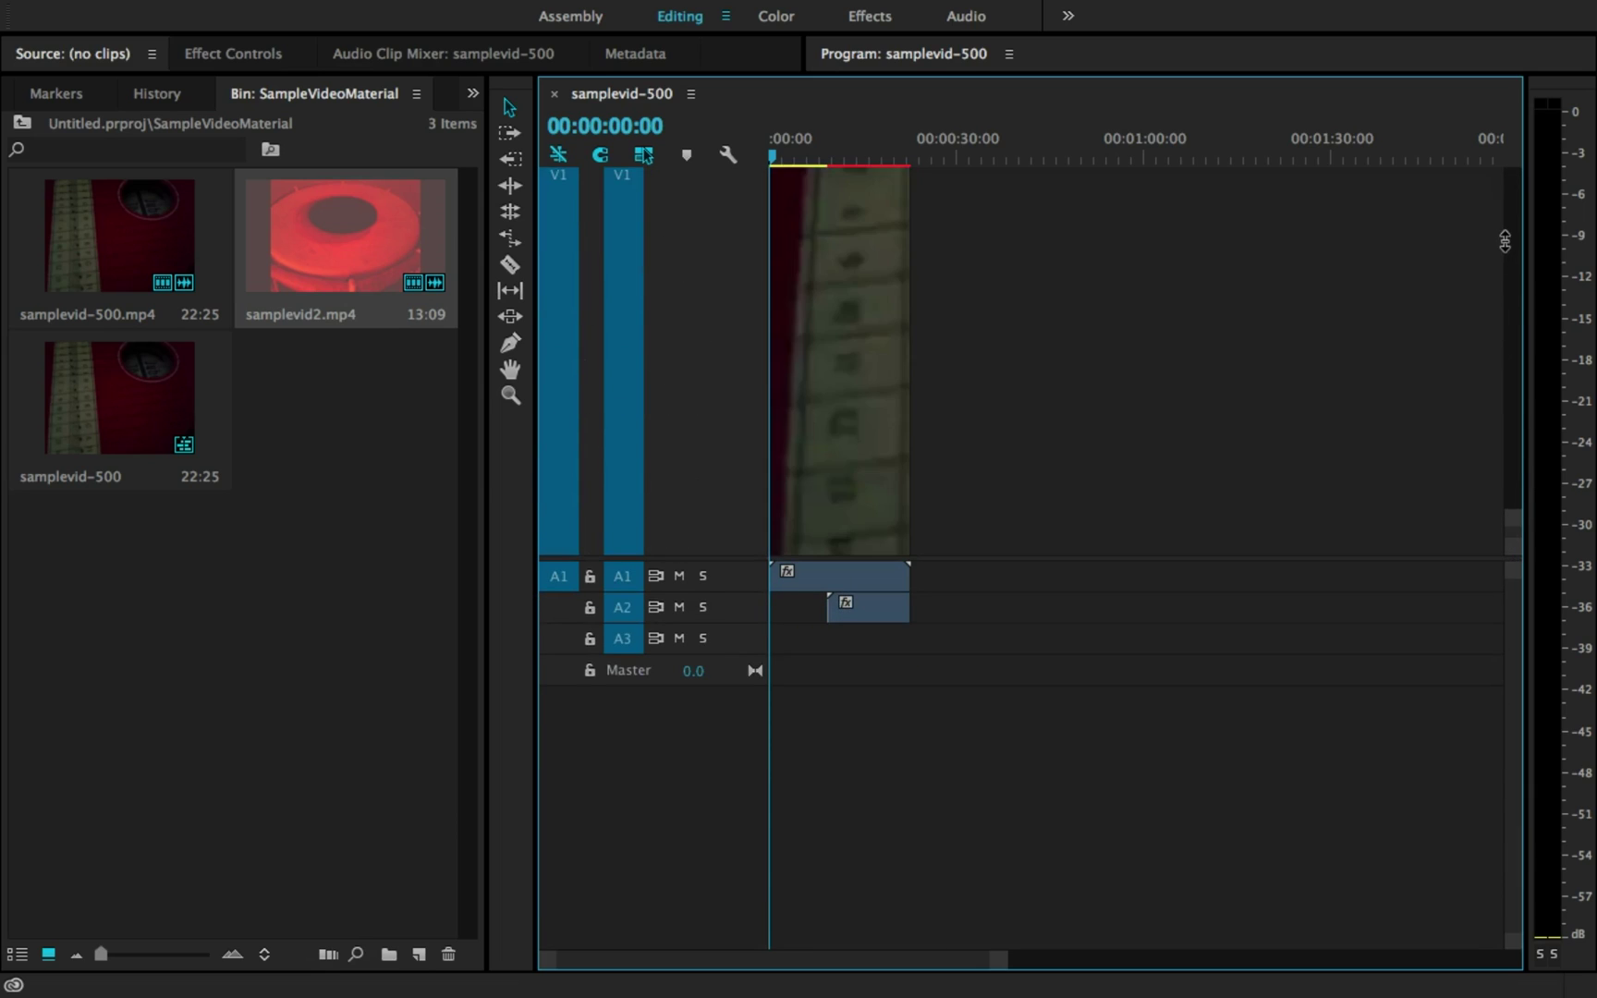